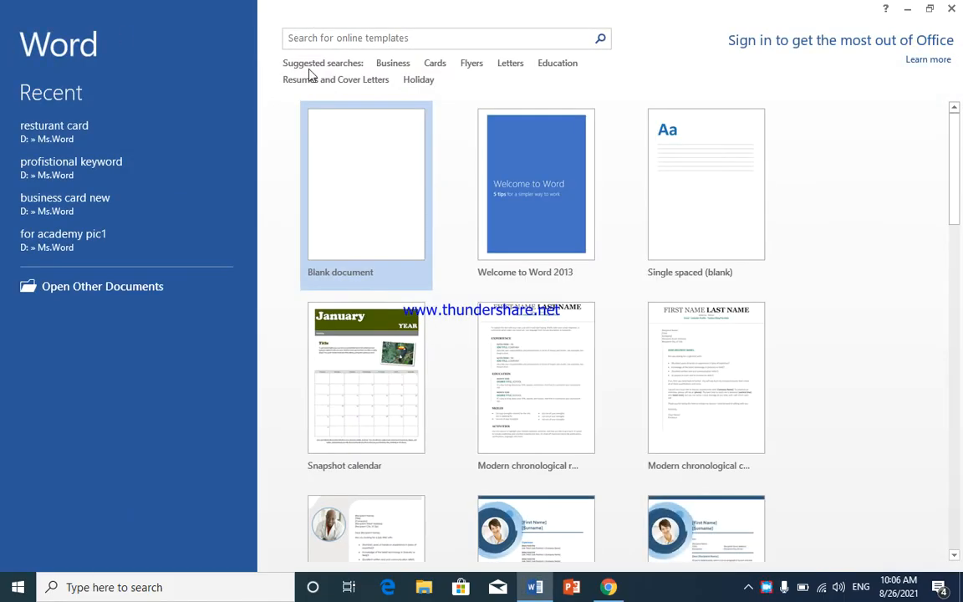
Step: Create a blank document and insert the built-in Whisp cover page
left_click(359, 181)
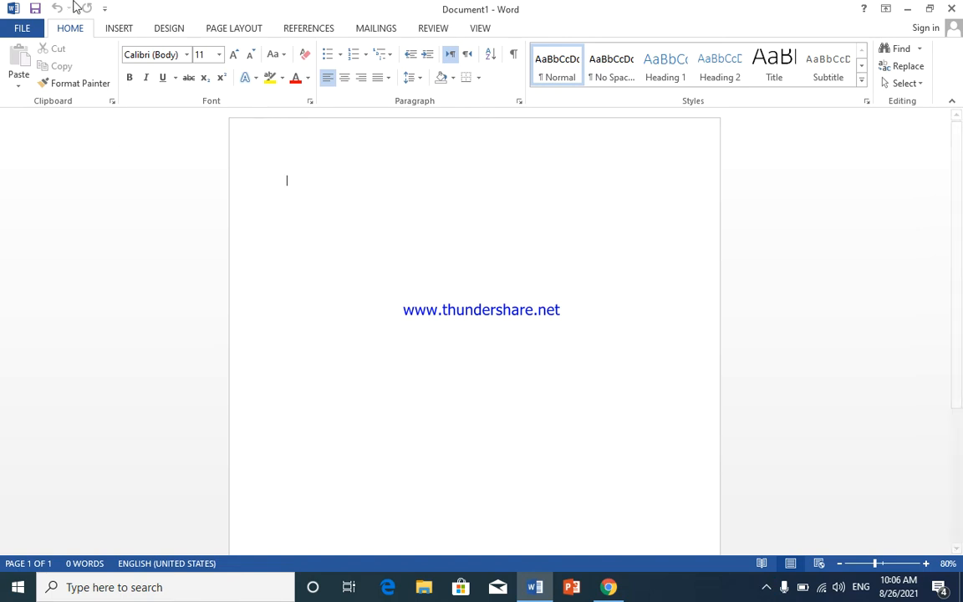
left_click(119, 30)
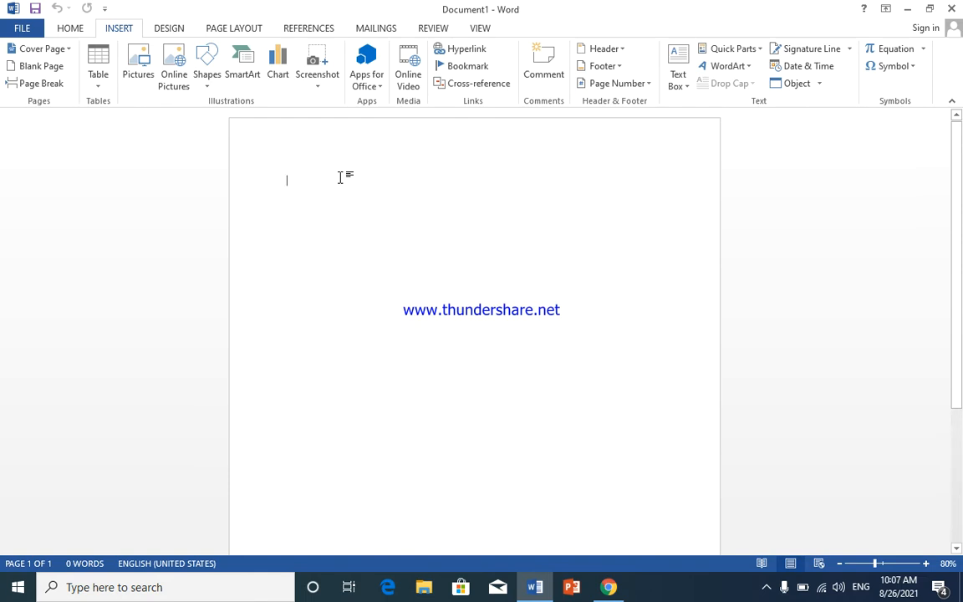
left_click(71, 48)
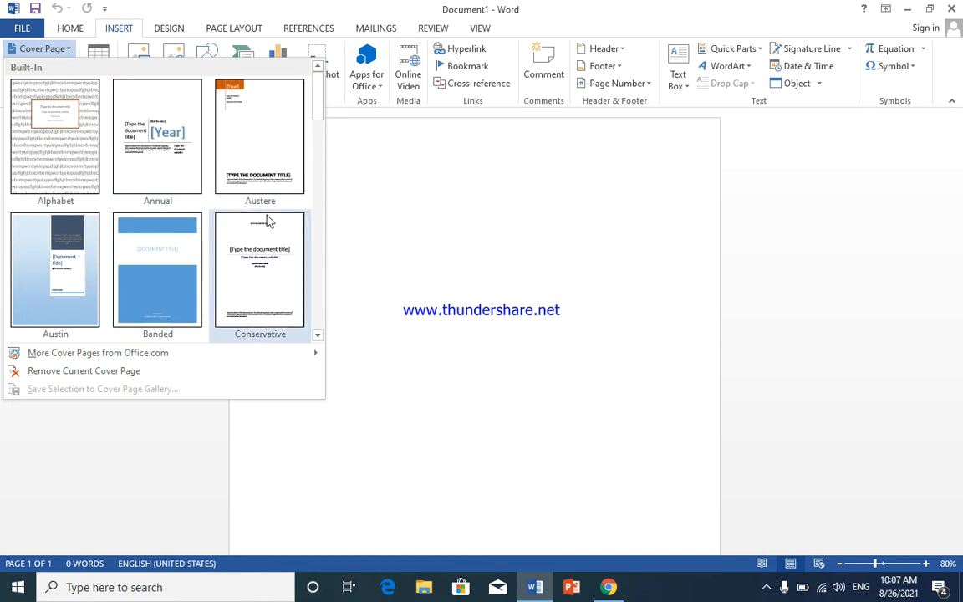
left_click_drag(317, 99, 319, 320)
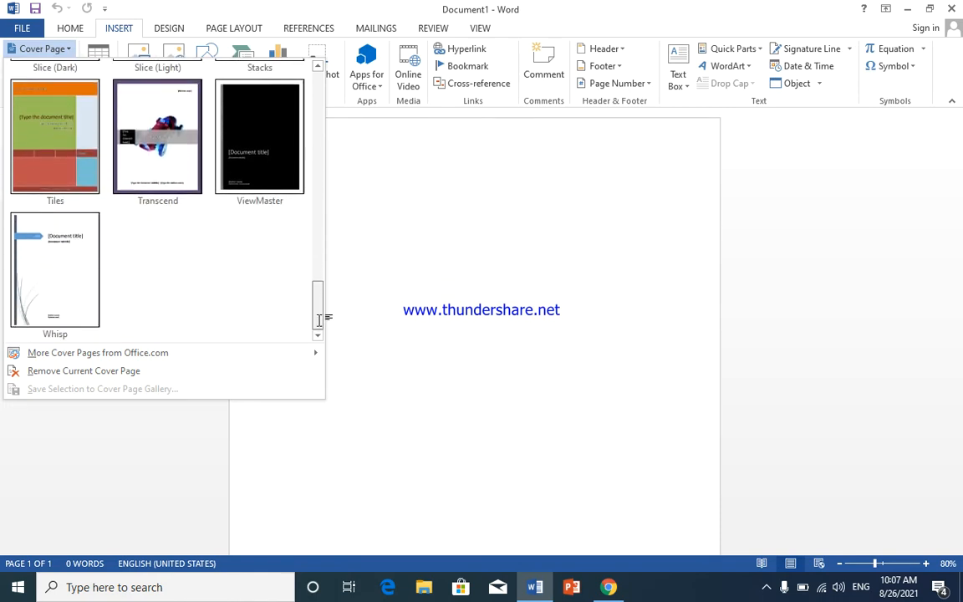
left_click(71, 284)
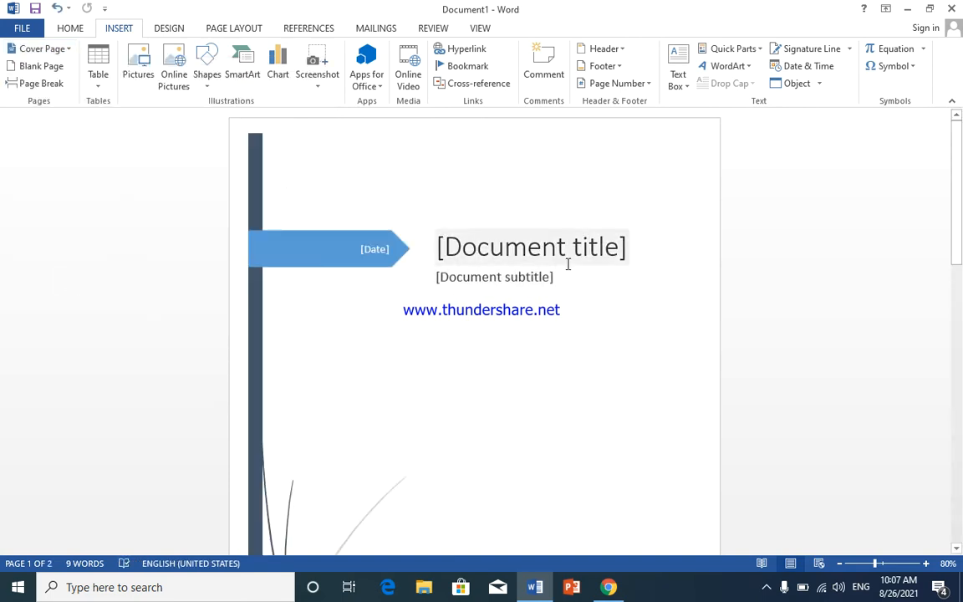
scroll(687, 319, "down", 6)
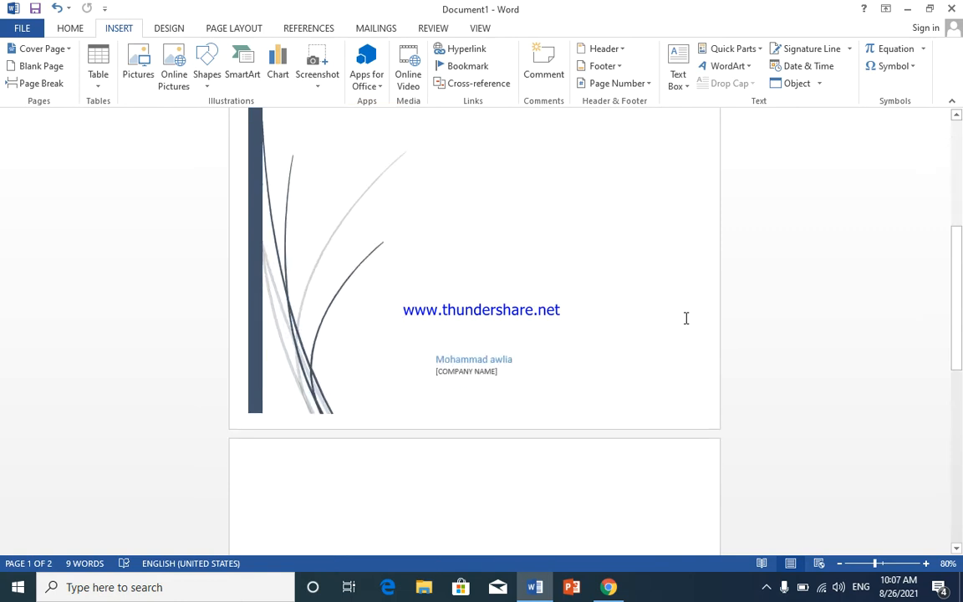
scroll(686, 318, "up", 7)
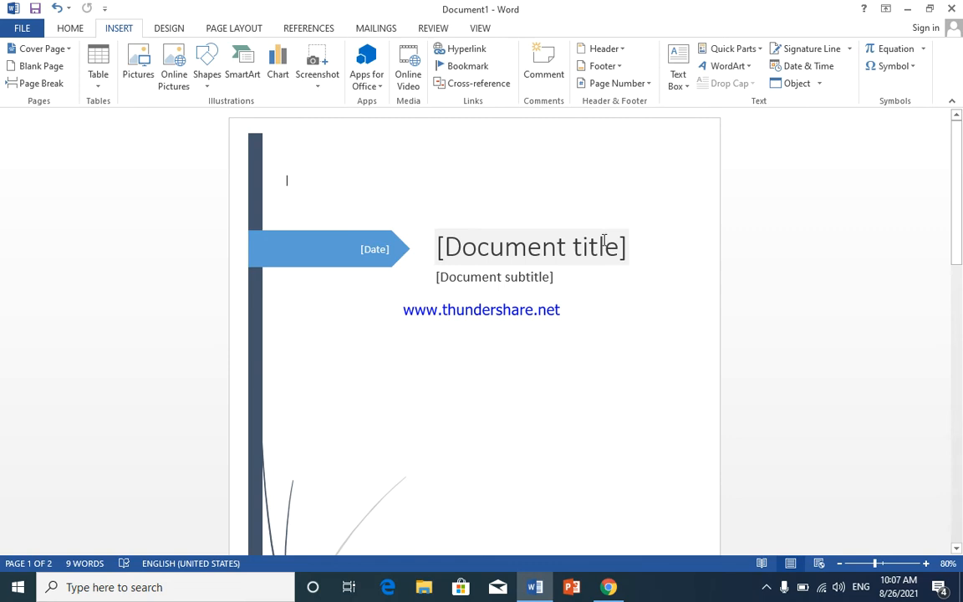
Step: Replace the cover page's document title placeholder with "Office 2016"
left_click(604, 244)
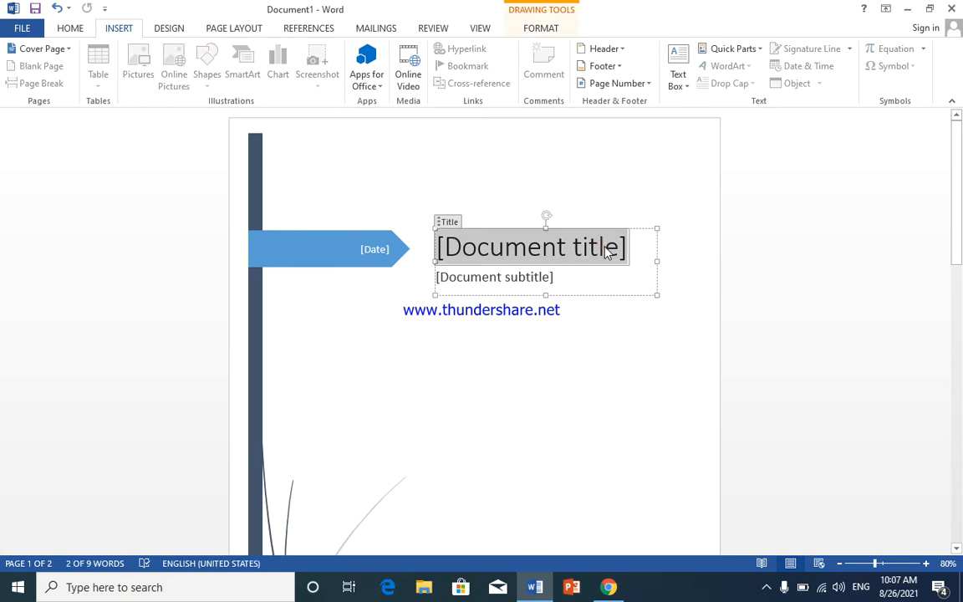
type("office ")
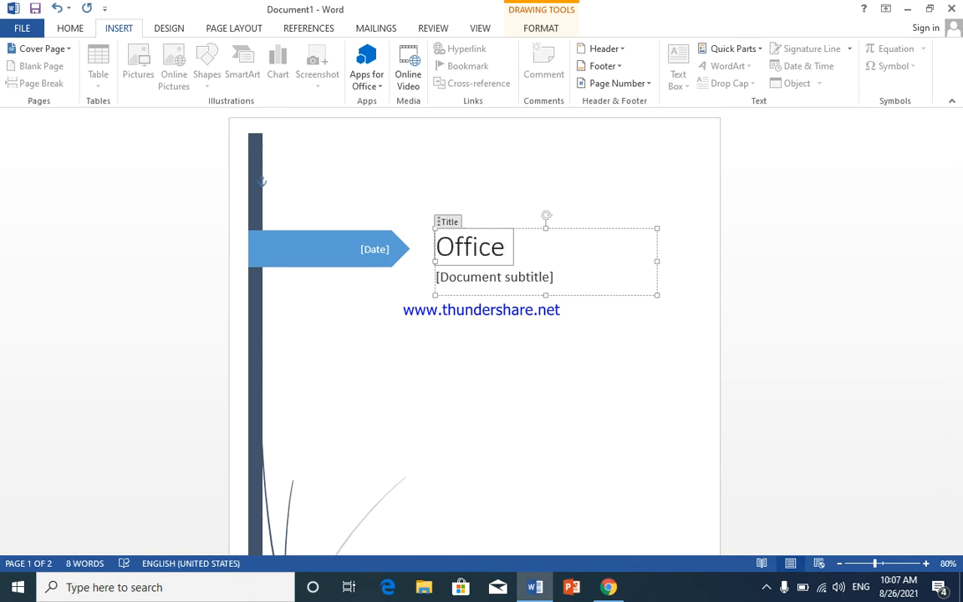
type("2016")
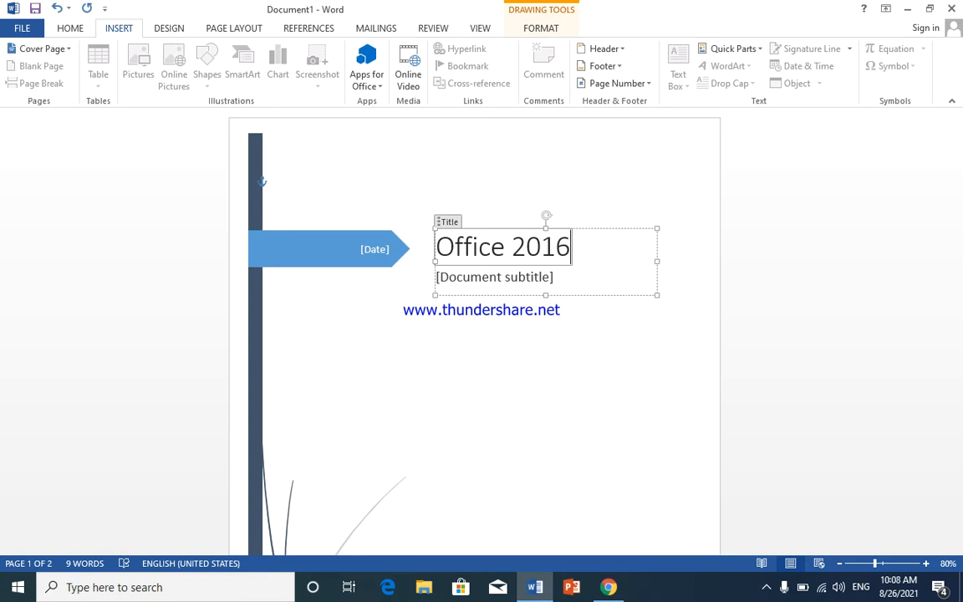
Step: Replace the cover page's document subtitle placeholder with "Ms.Word 2016"
left_click(541, 277)
left_click(519, 277)
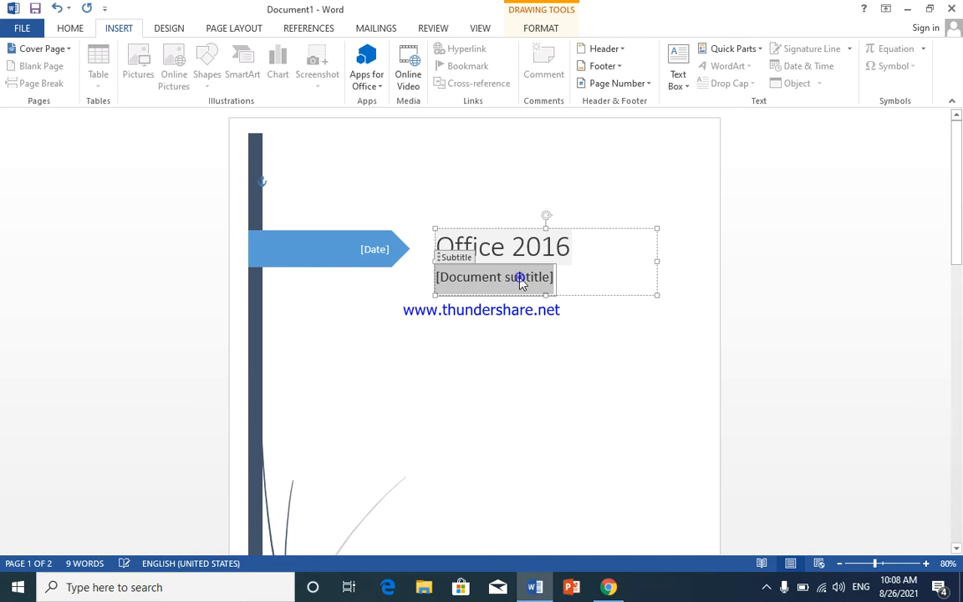
left_click_drag(559, 277, 475, 283)
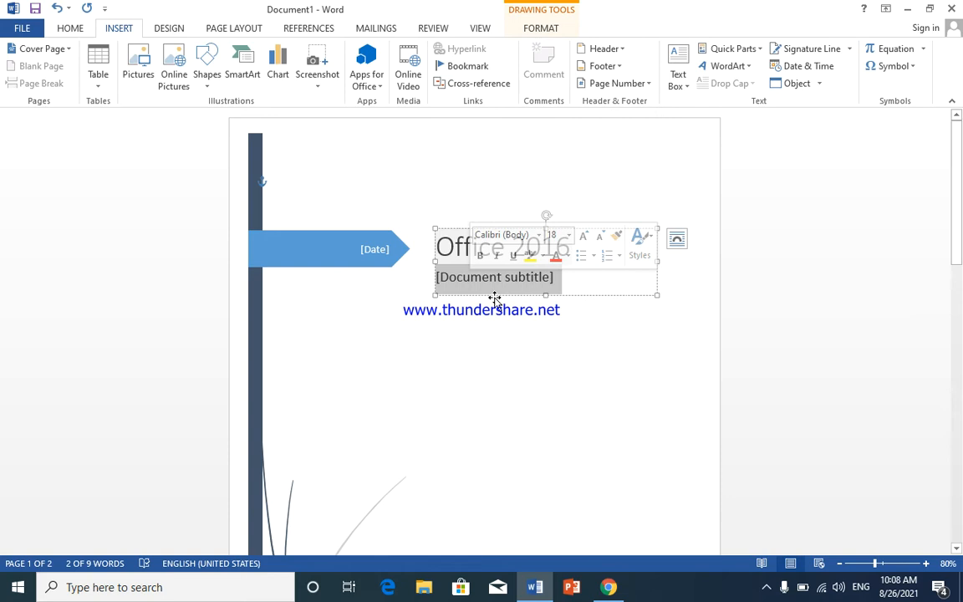
type("Ms")
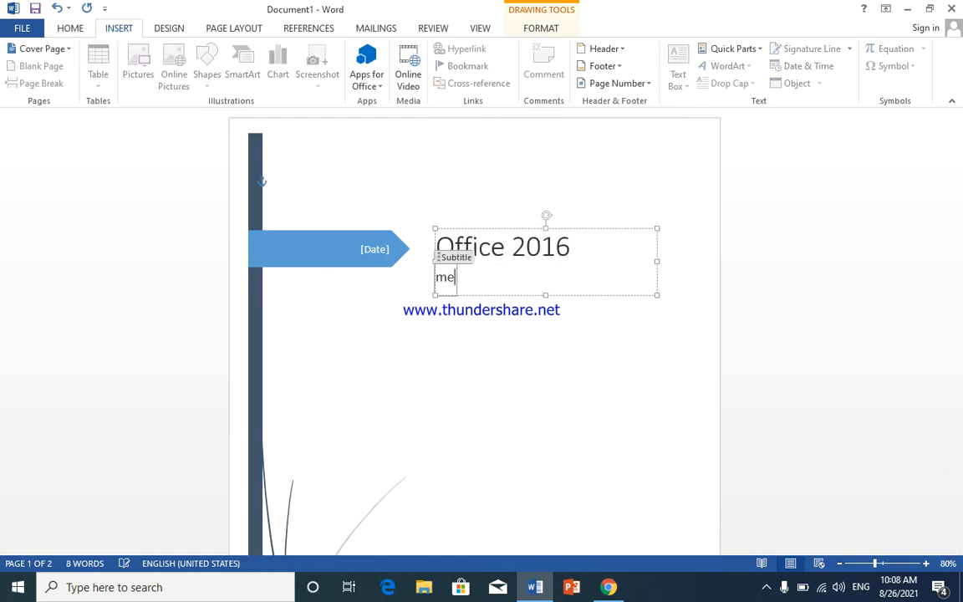
key("BackSpace")
key("BackSpace")
key("BackSpace")
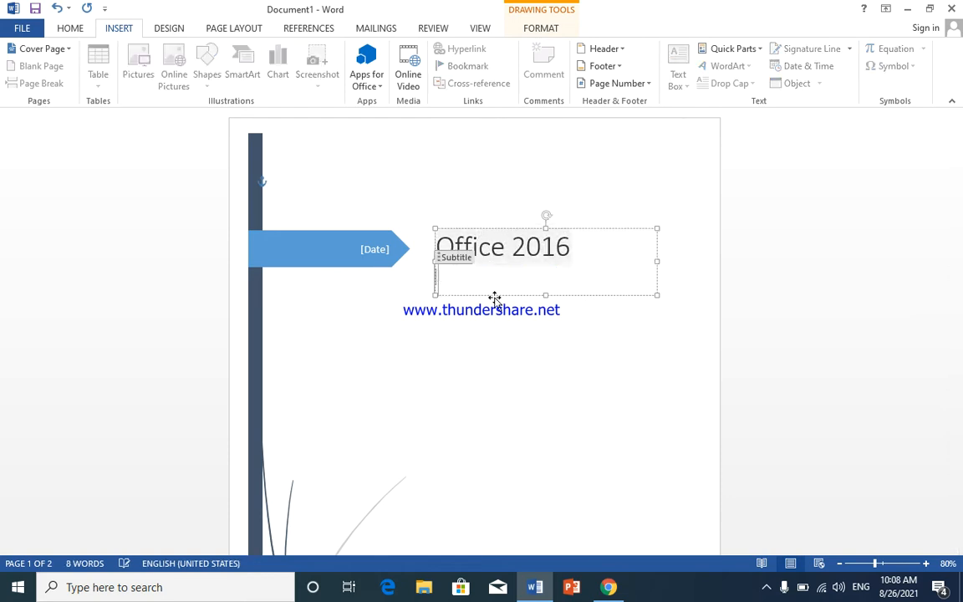
type("m")
key("BackSpace")
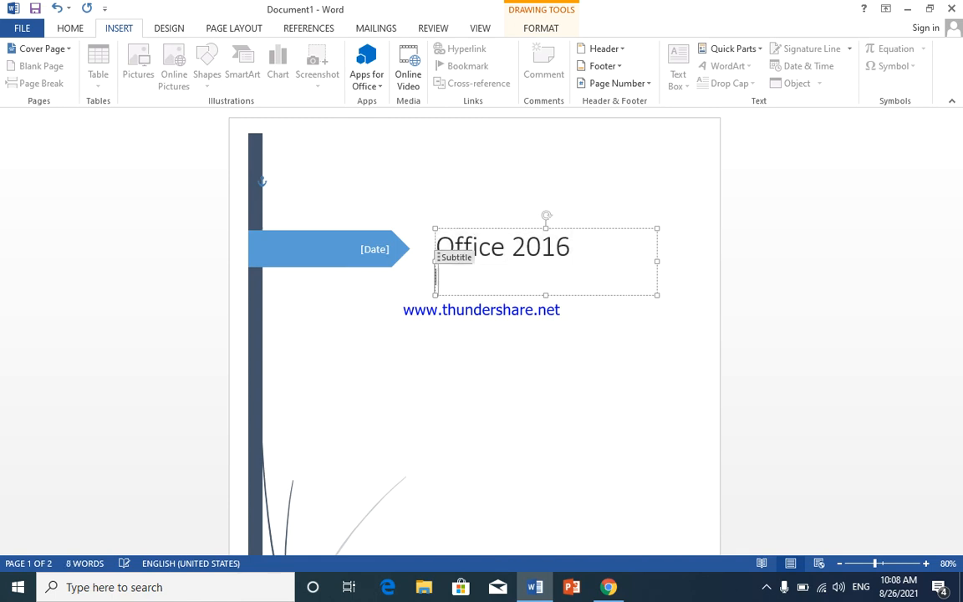
type("M")
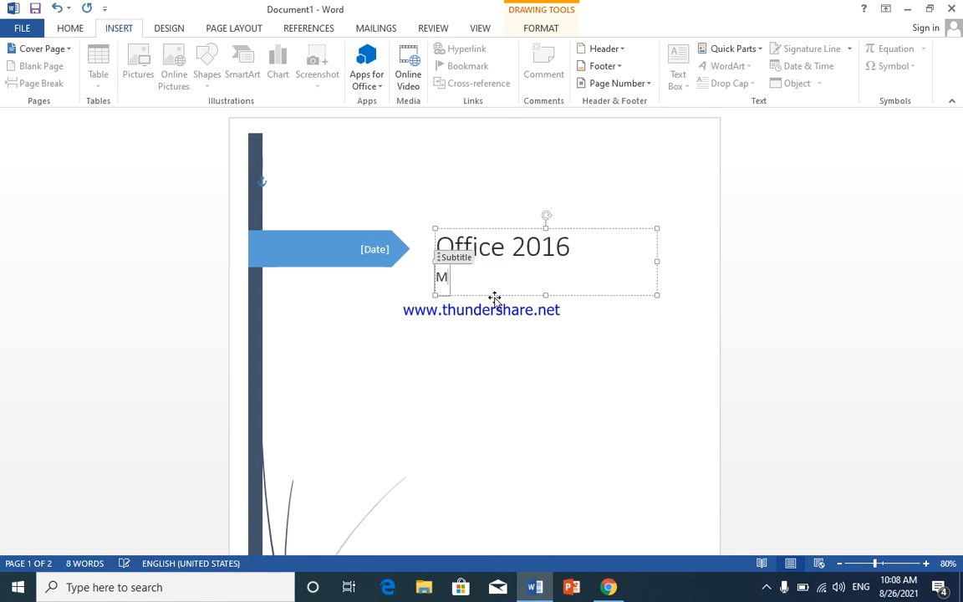
type("s.w")
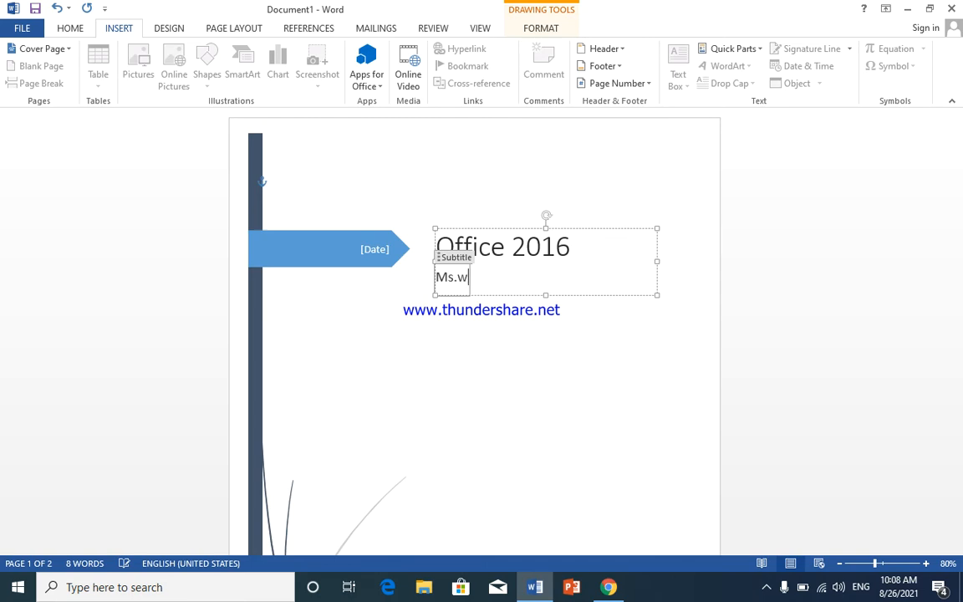
key("BackSpace")
type("Word")
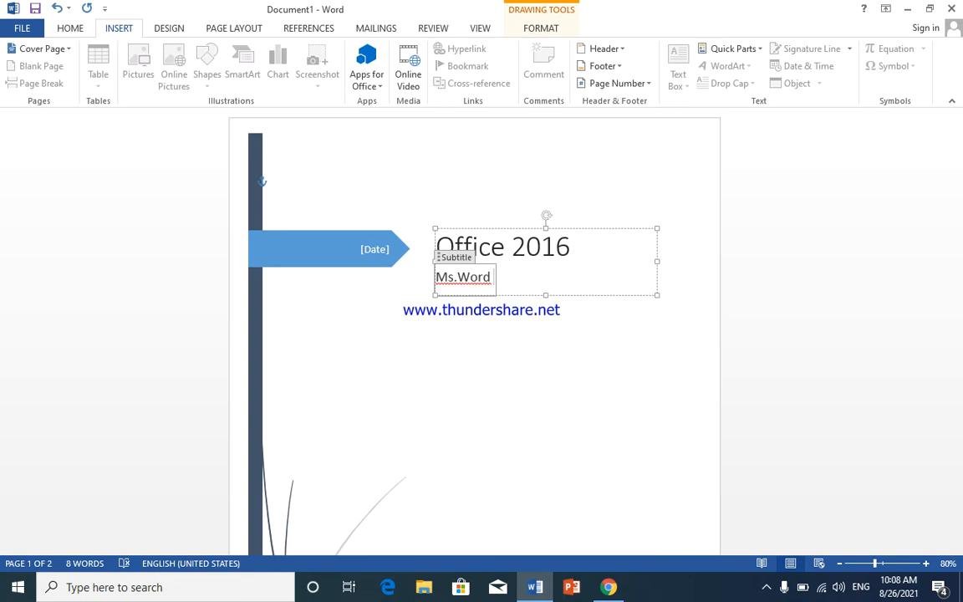
type(" 2016")
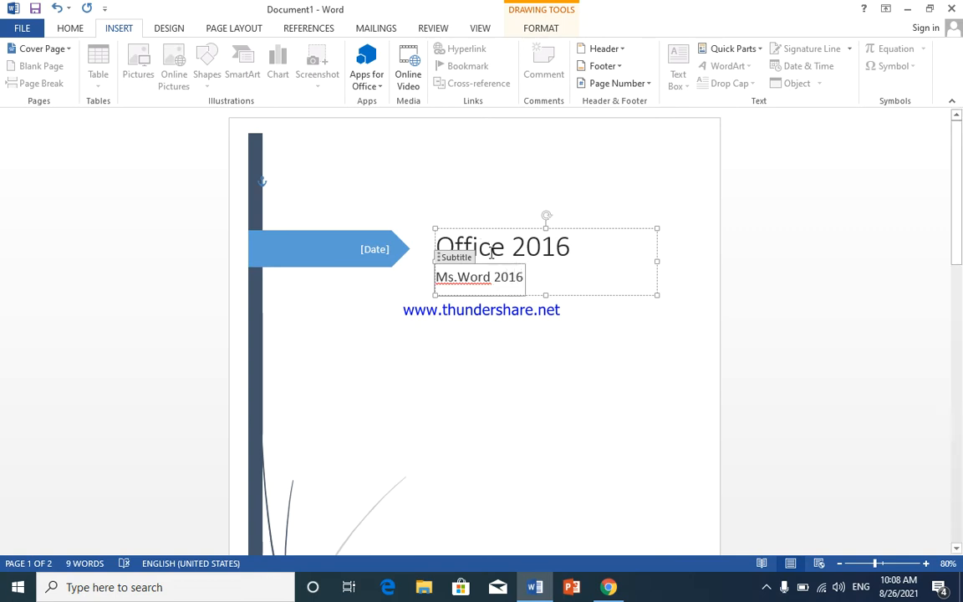
Step: Correct the flagged word in the subtitle with the spelling suggestion "Ms. Word" and deselect the text box
right_click(476, 277)
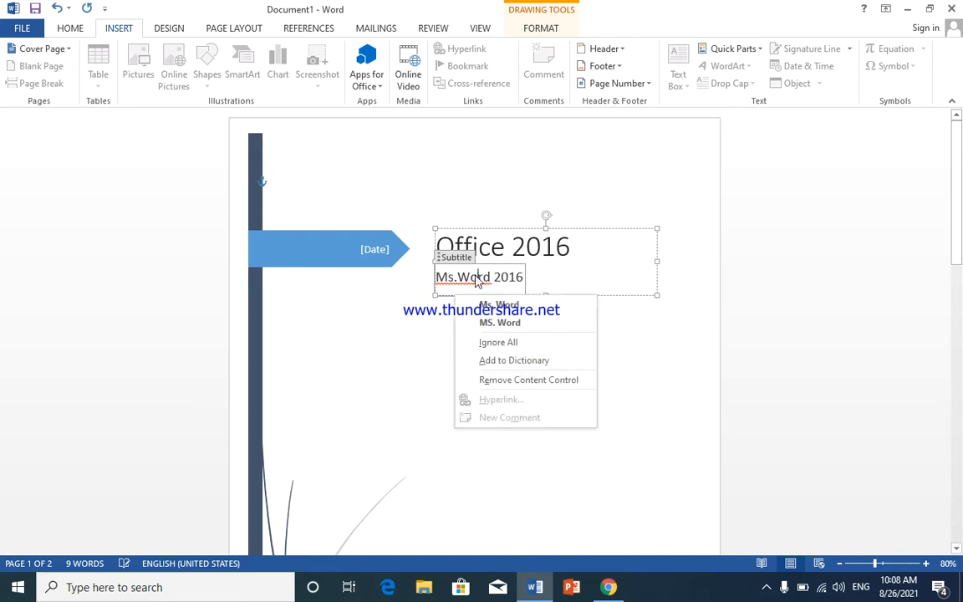
left_click(500, 306)
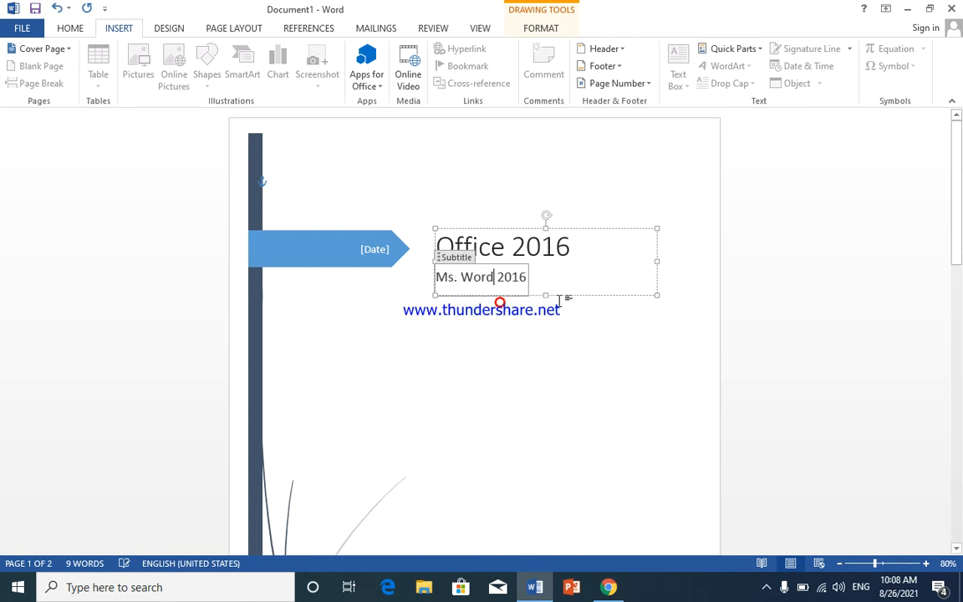
left_click(598, 327)
scroll(582, 371, "down", 2)
scroll(580, 370, "up", 2)
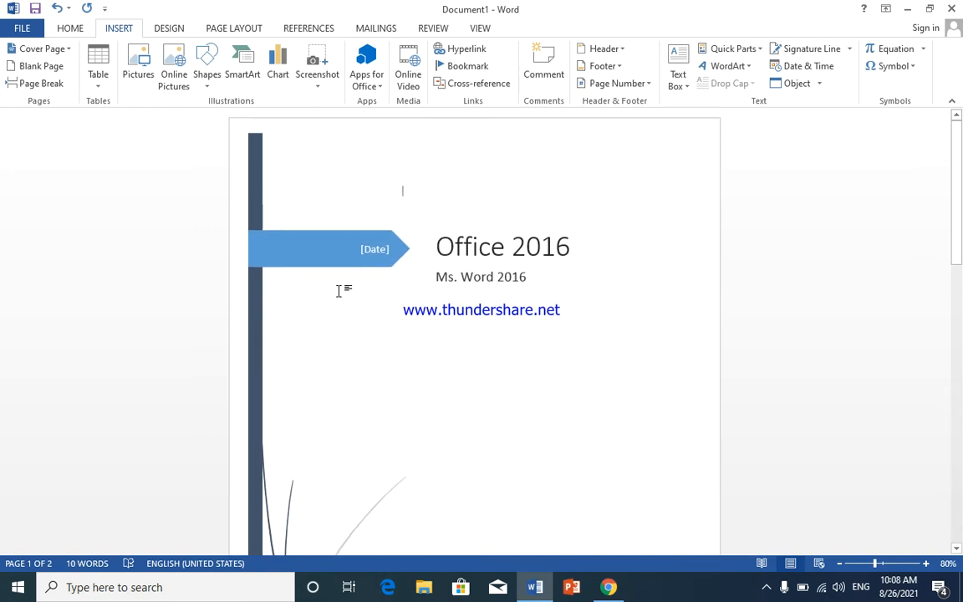
Step: Set the cover page's date field to August 26, 2021 using its calendar
left_click(380, 244)
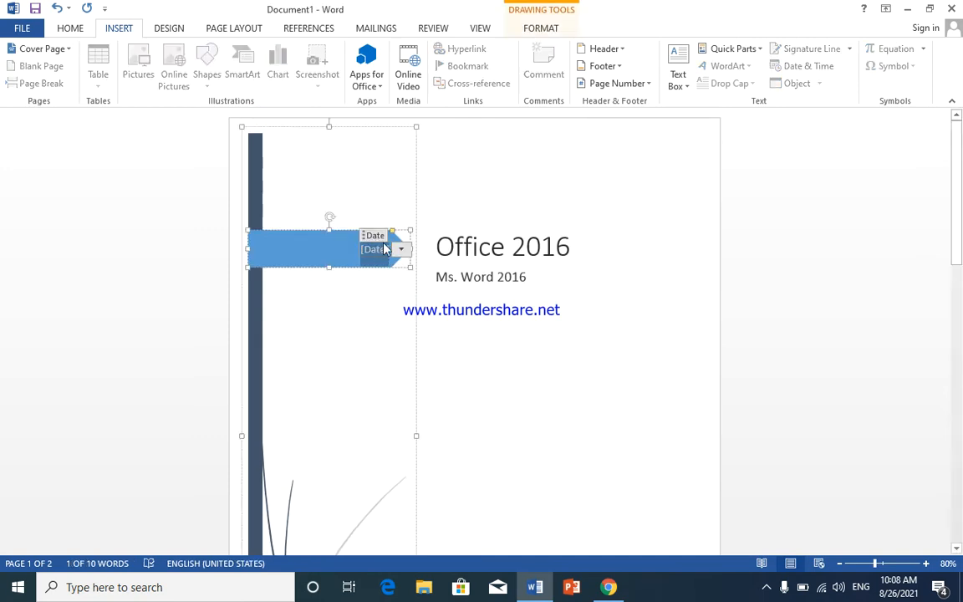
left_click(402, 250)
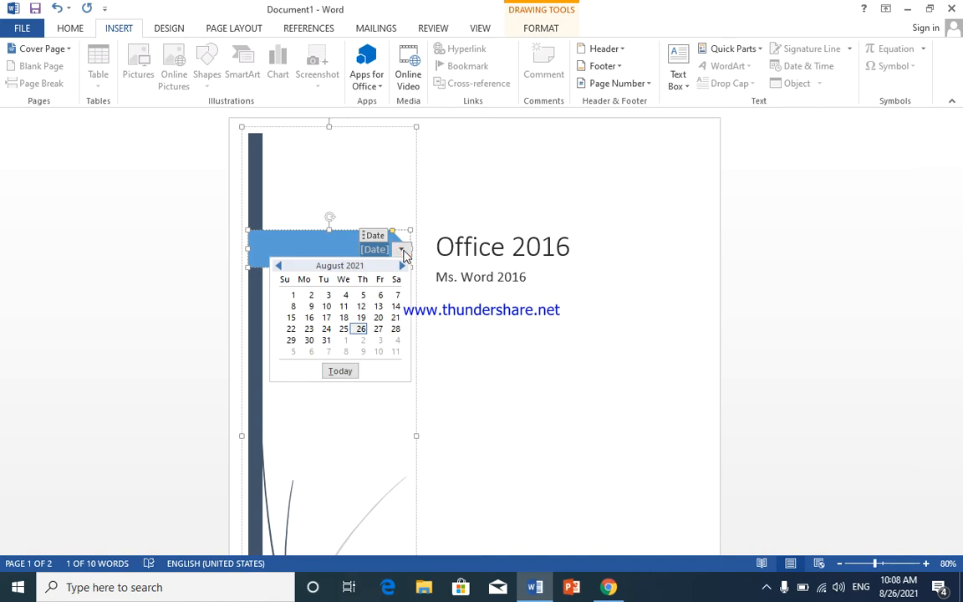
left_click(363, 331)
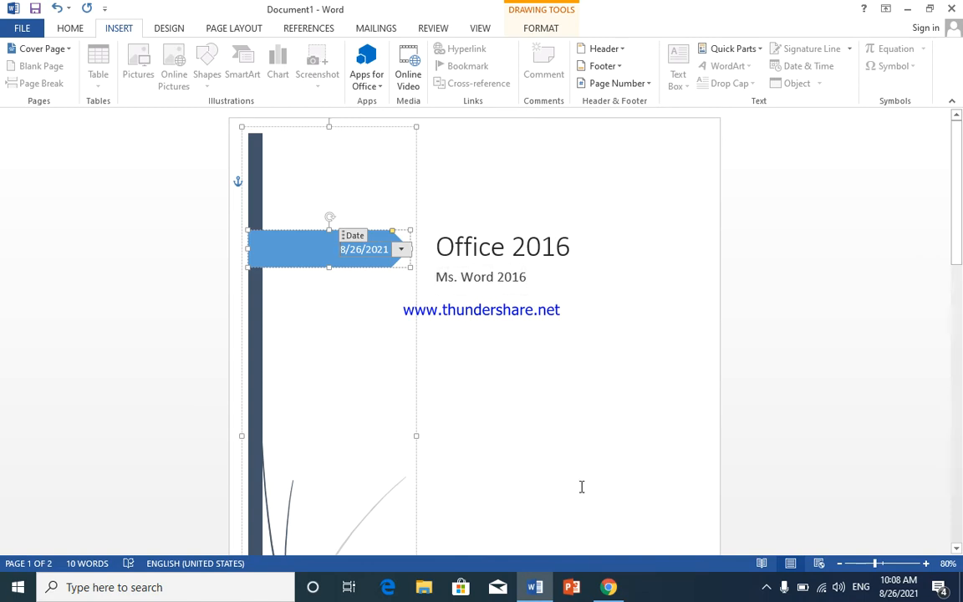
Step: Replace the author name near the bottom of the cover page with "Mirwias computer academy" and deselect the text box
scroll(582, 487, "down", 5)
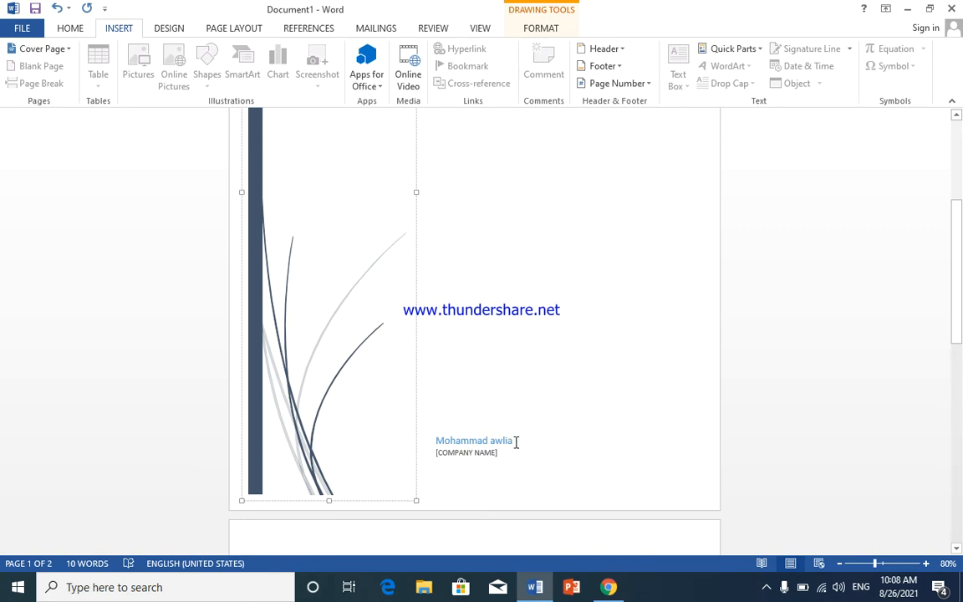
triple_click(516, 443)
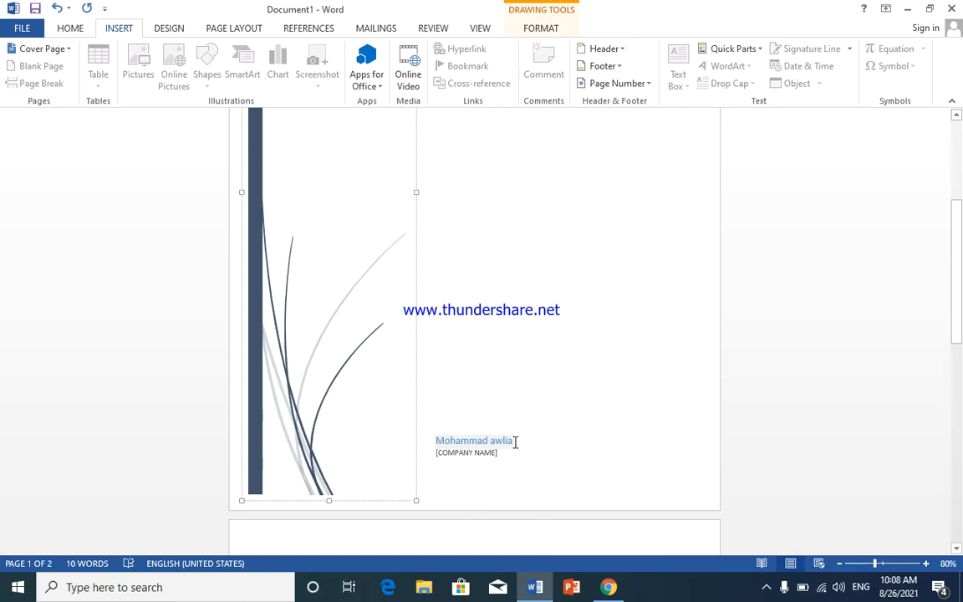
triple_click(516, 443)
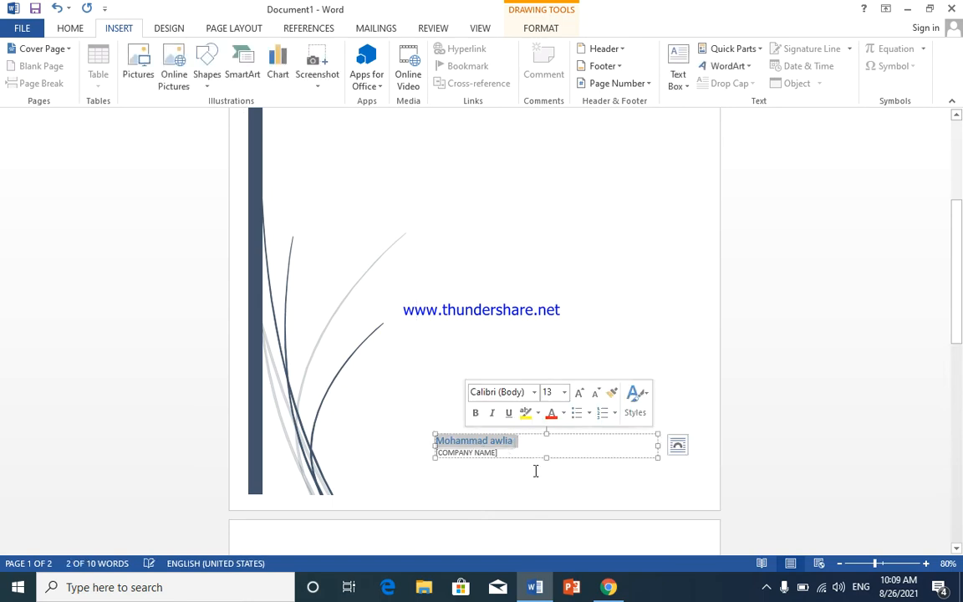
key("BackSpace")
type("Mirwia s")
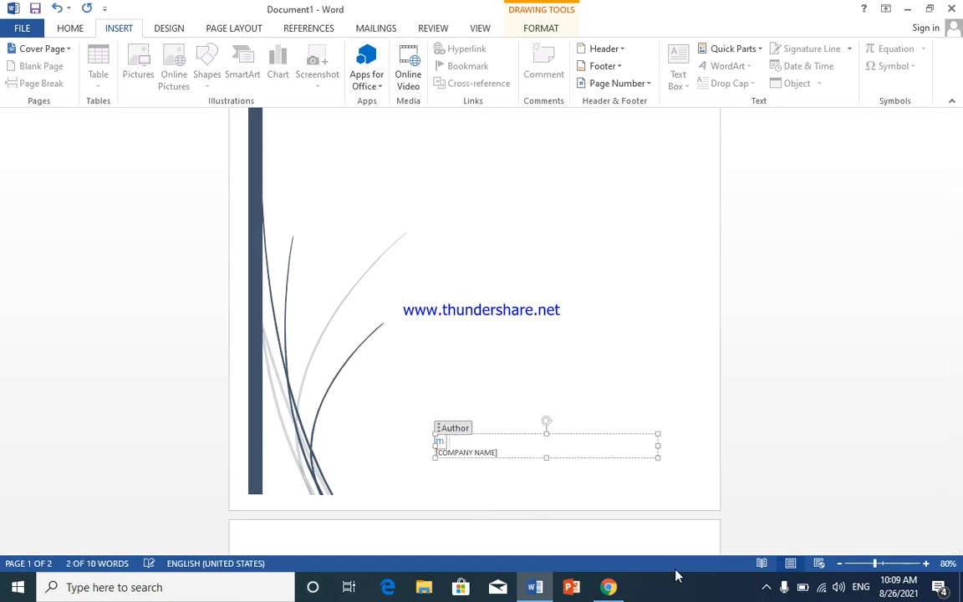
key("BackSpace")
key("BackSpace")
key("BackSpace")
type("sas")
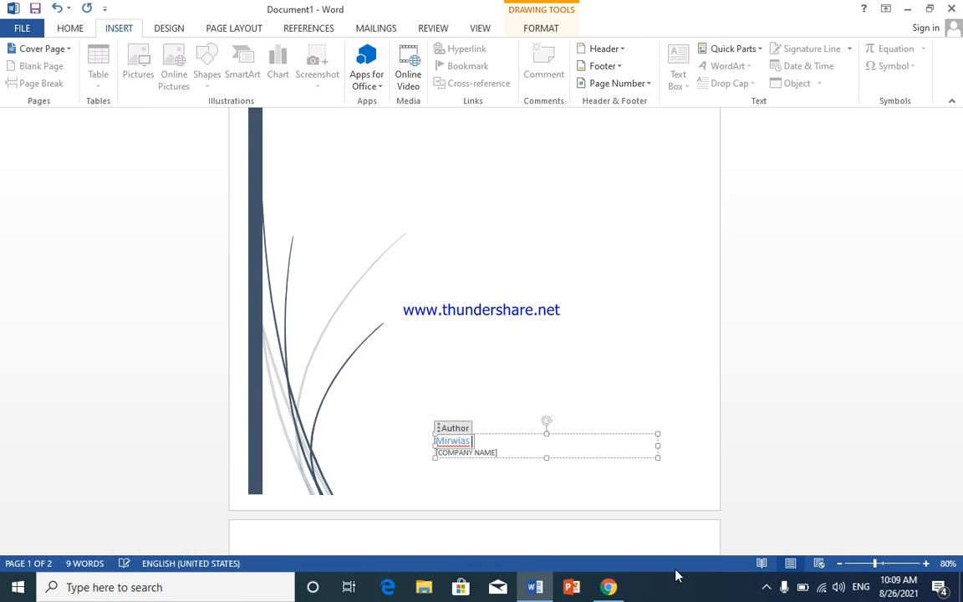
type(" computer academy")
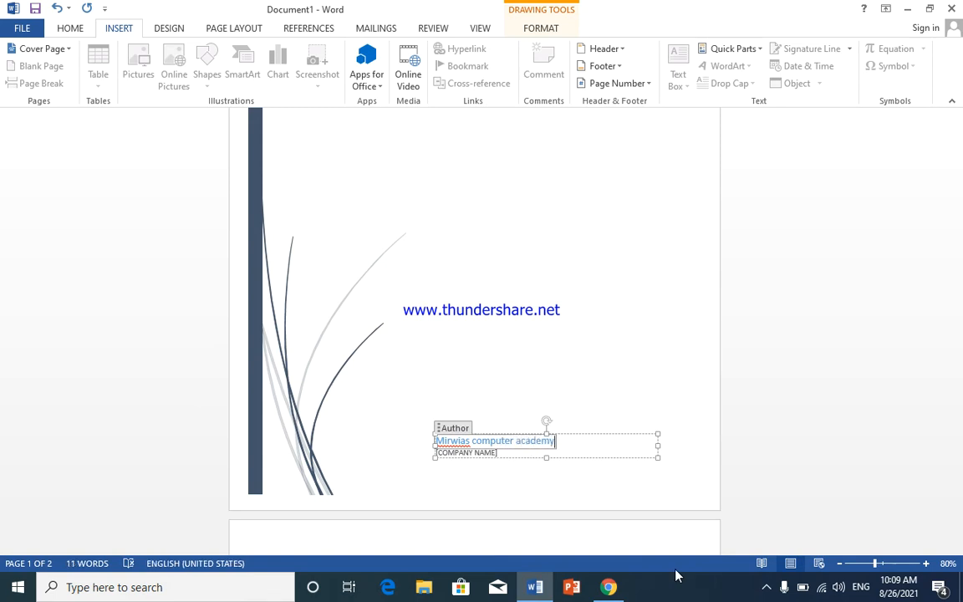
left_click(493, 452)
left_click(602, 393)
scroll(573, 456, "up", 3)
scroll(573, 452, "down", 3)
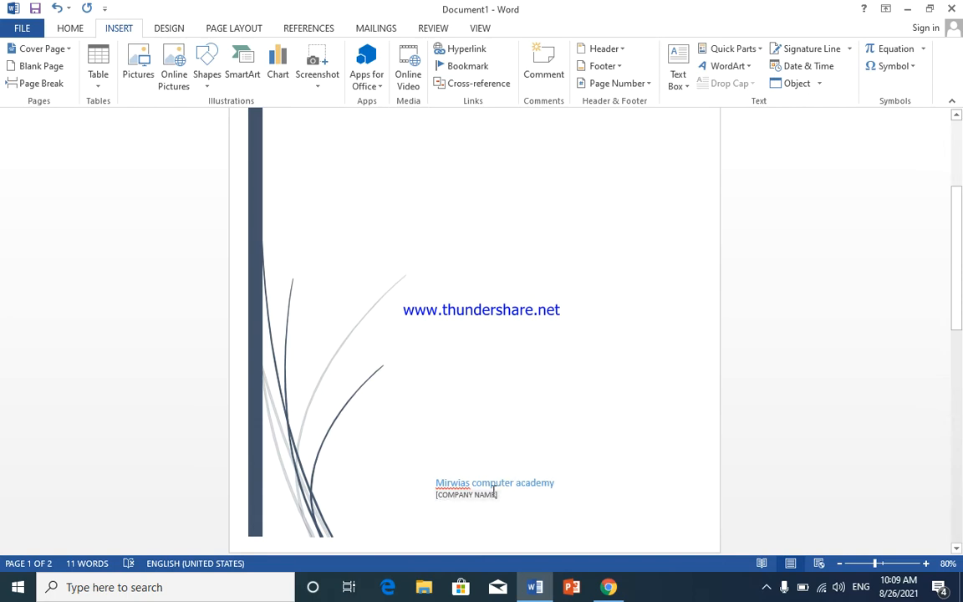
Step: Add a blank page to the document following the cover page
scroll(531, 364, "up", 3)
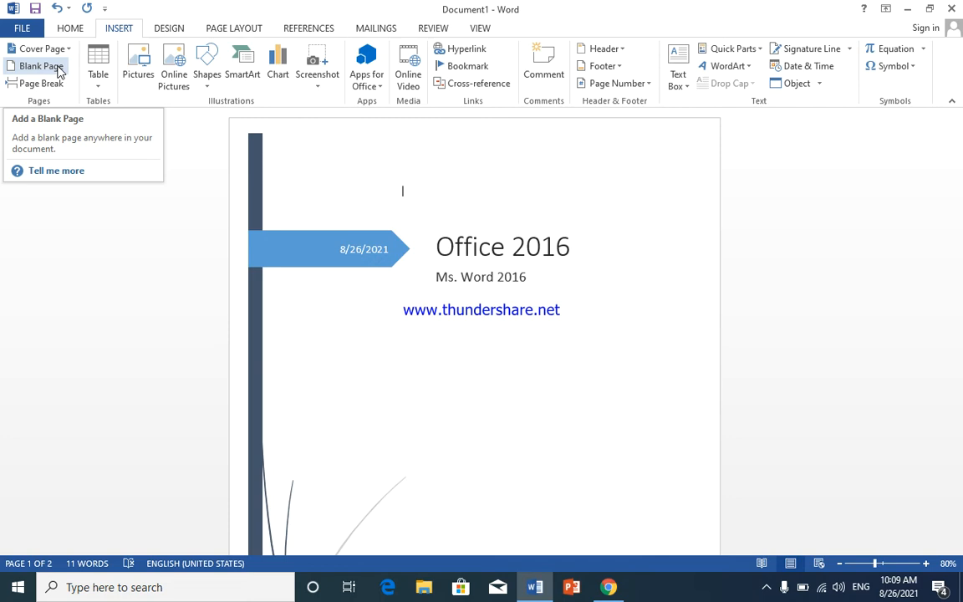
left_click(57, 68)
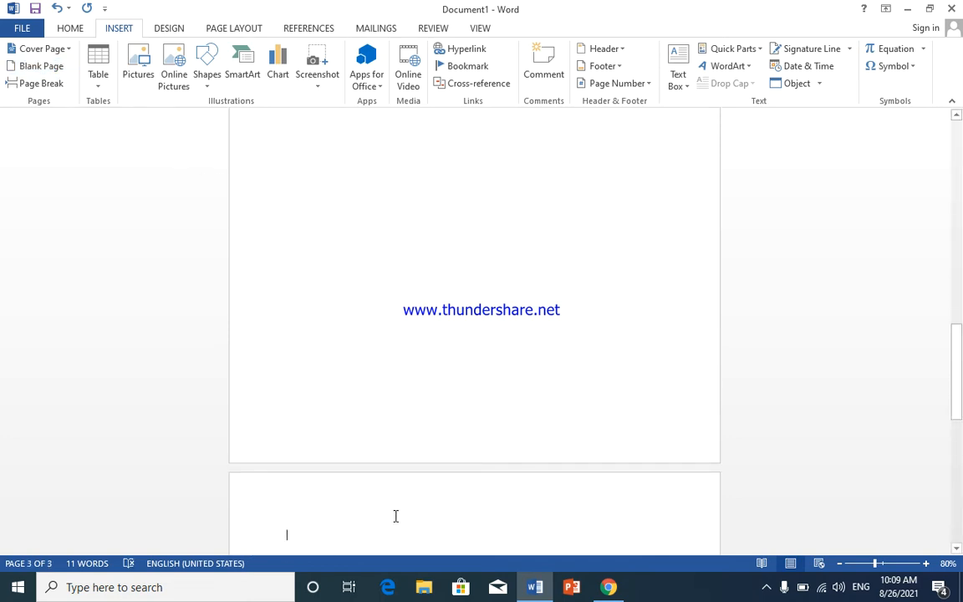
scroll(485, 310, "up", 10)
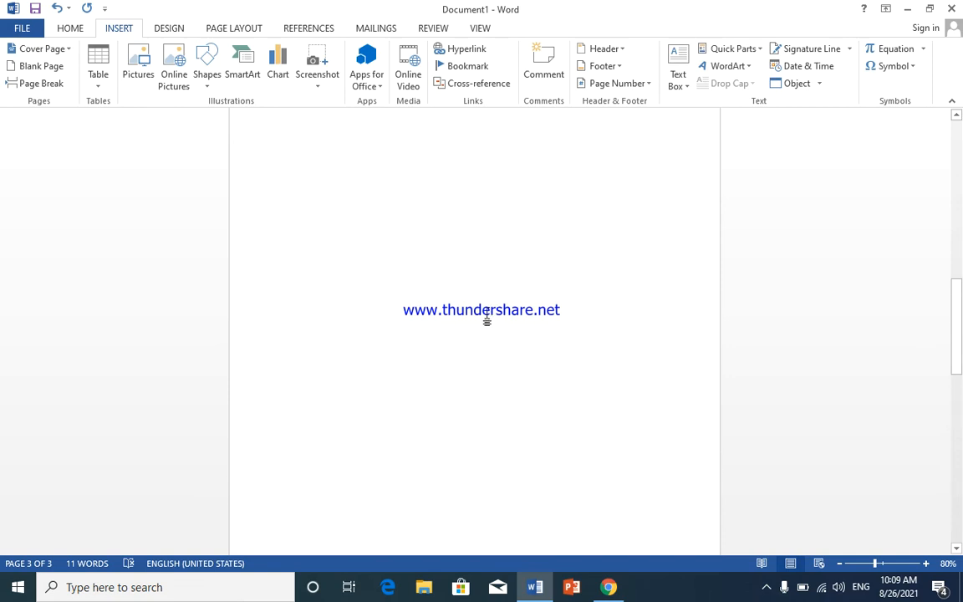
Step: Look through the document from the cover page to the last blank page
scroll(481, 299, "up", 10)
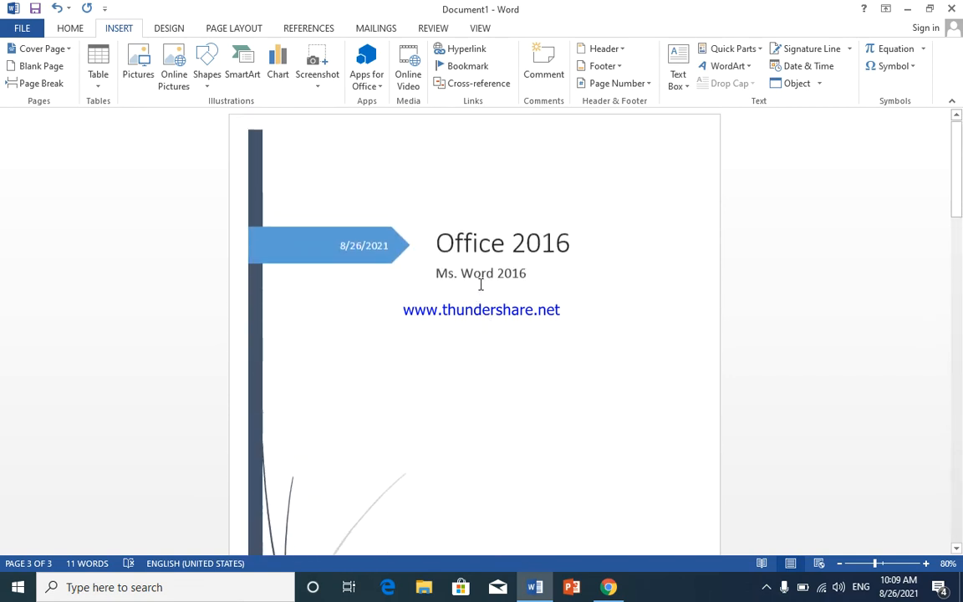
scroll(477, 302, "down", 10)
scroll(473, 308, "down", 10)
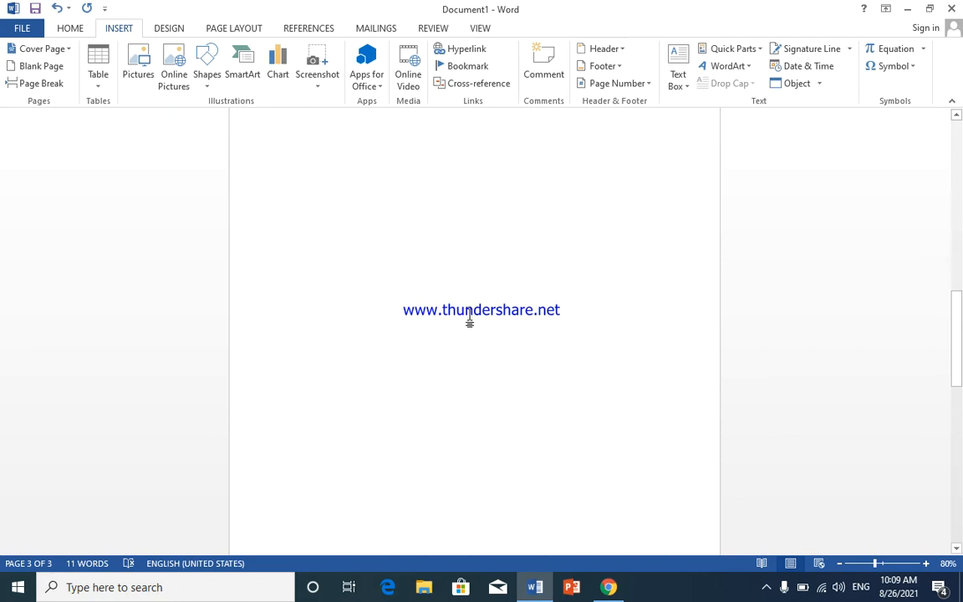
scroll(473, 318, "down", 5)
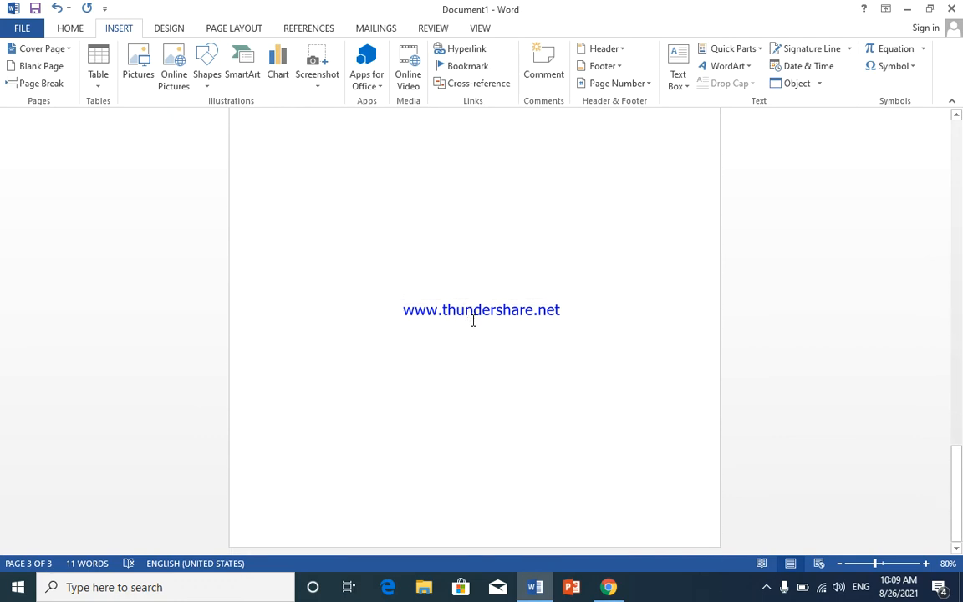
scroll(379, 266, "up", 15)
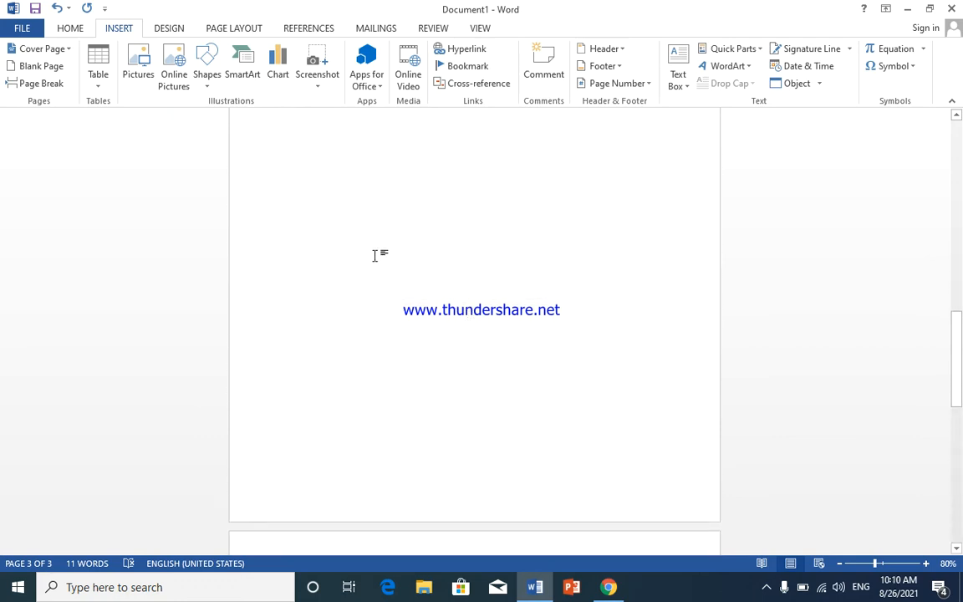
scroll(374, 255, "up", 5)
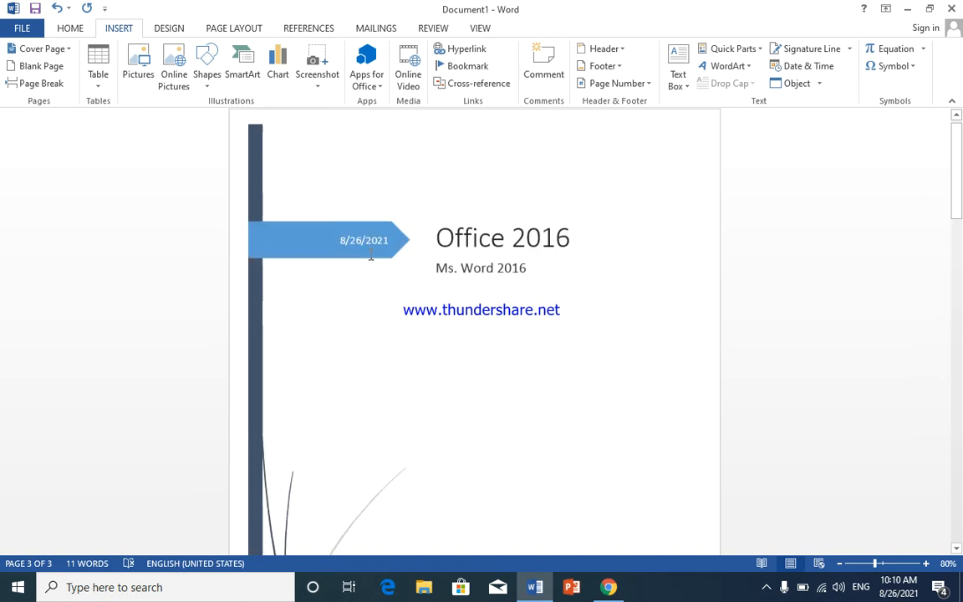
left_click(100, 87)
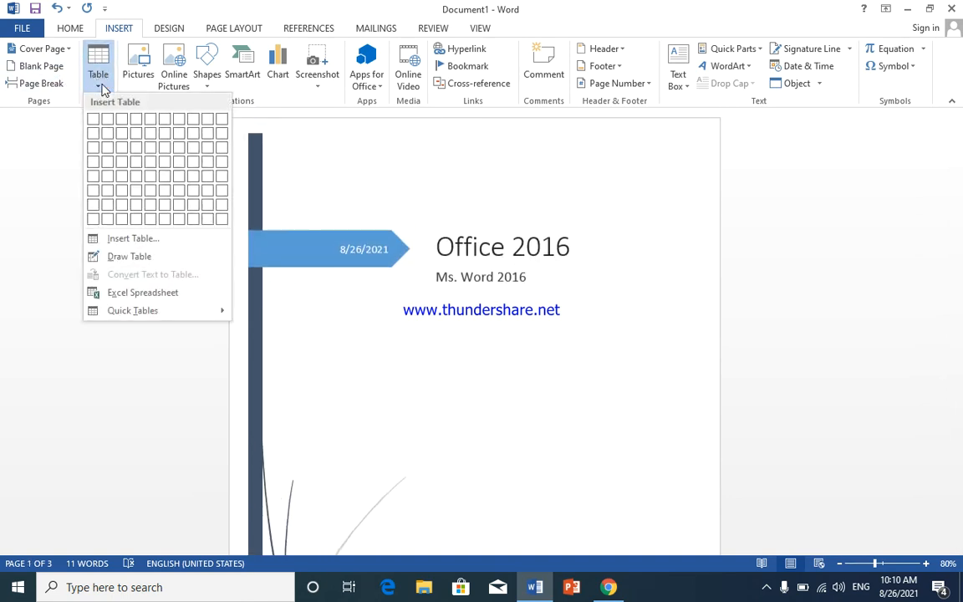
scroll(535, 264, "down", 8)
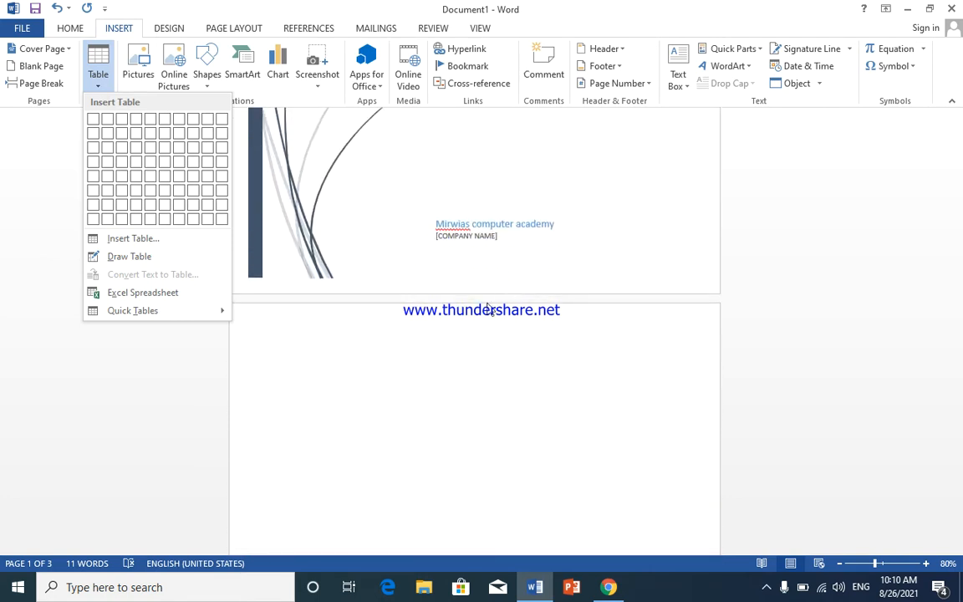
scroll(444, 327, "down", 3)
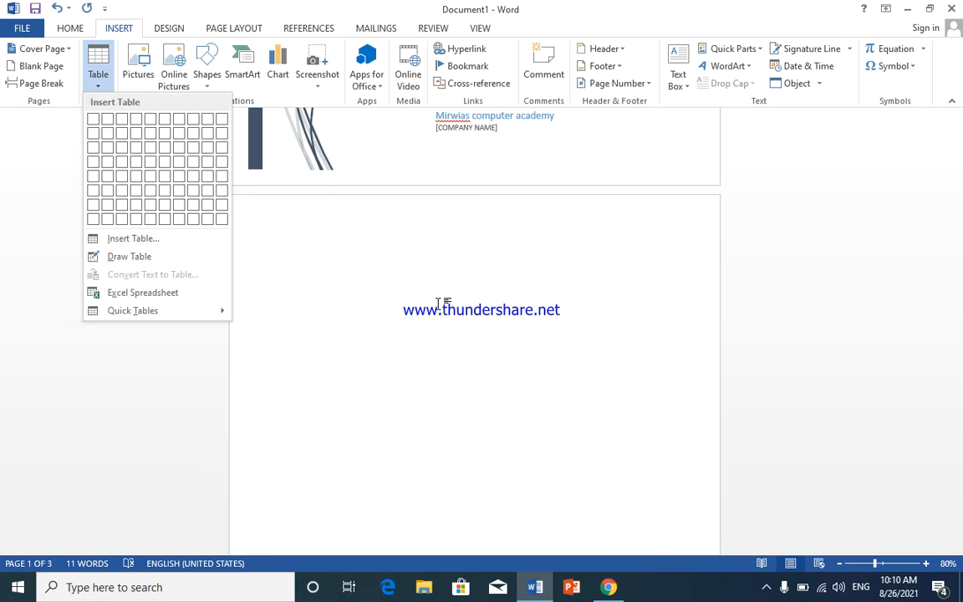
Step: Undo the cover page and added pages back to a single empty page, and remove the stray letter "z"
left_click(442, 304)
scroll(442, 301, "up", 10)
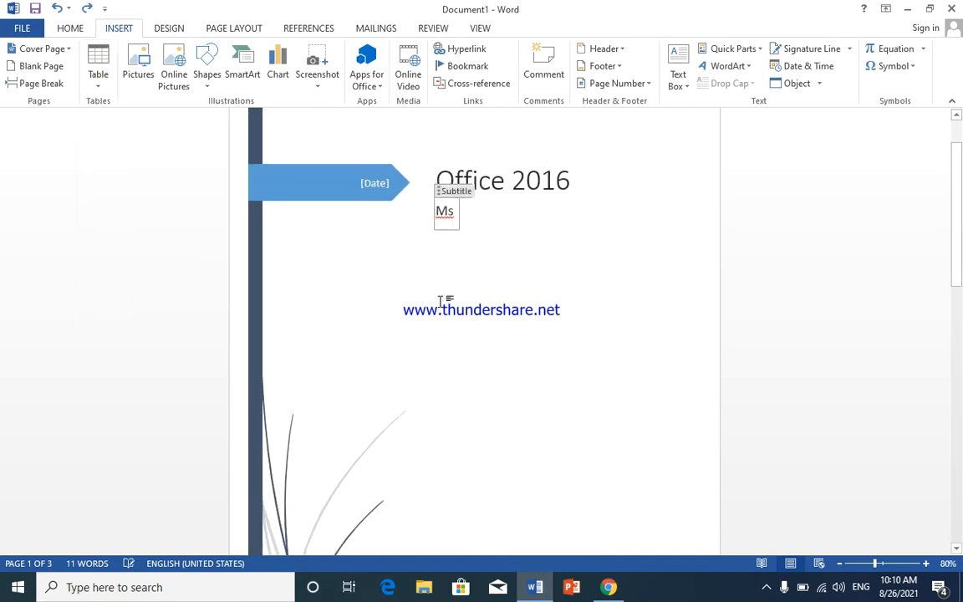
key("ctrl+z")
key("ctrl+z")
key("ctrl+z")
type("z")
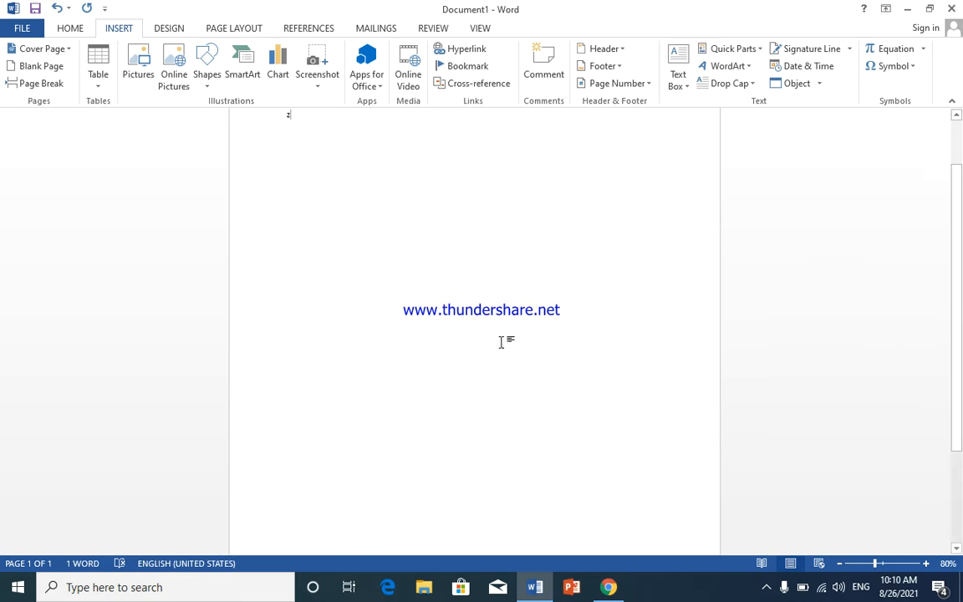
scroll(506, 336, "down", 3)
scroll(500, 330, "up", 3)
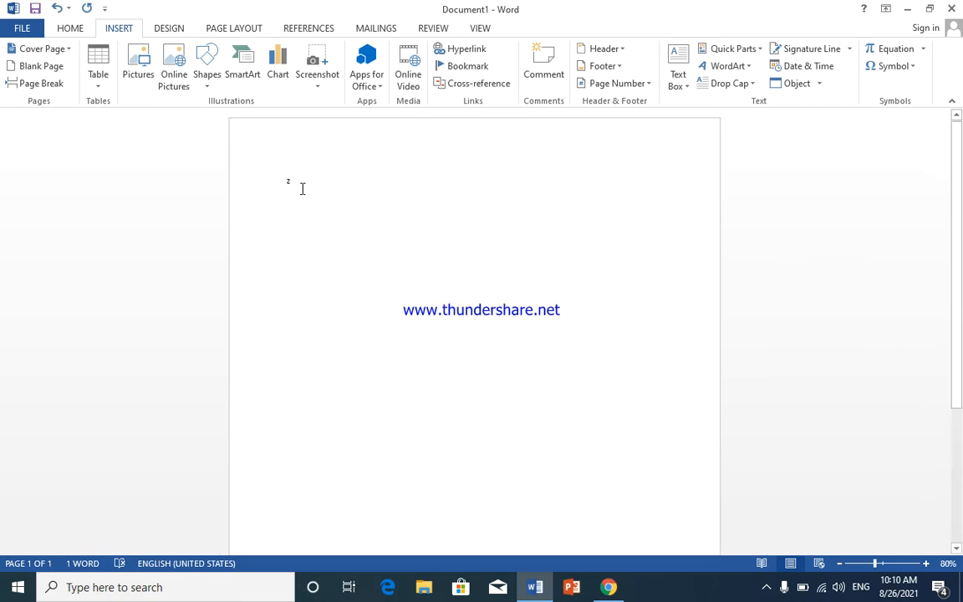
key("BackSpace")
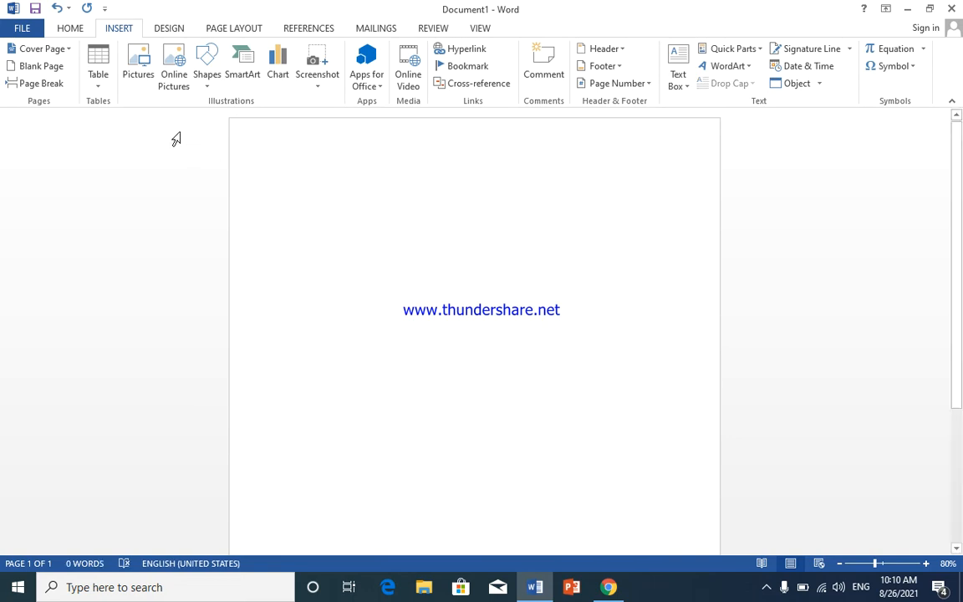
Step: Insert a table with five columns and two rows, and label its first two header cells "Name" and "Class"
left_click(98, 90)
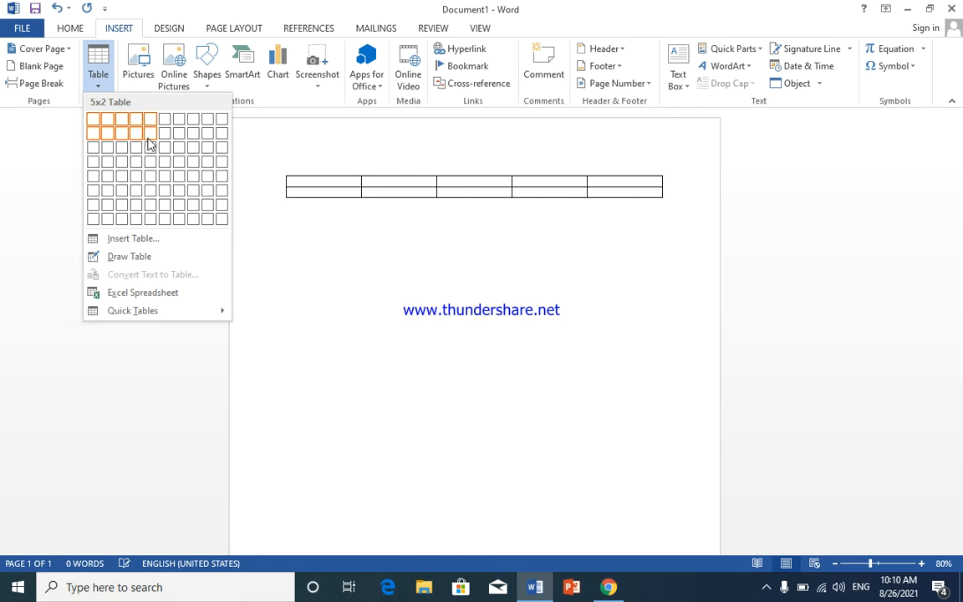
left_click(148, 139)
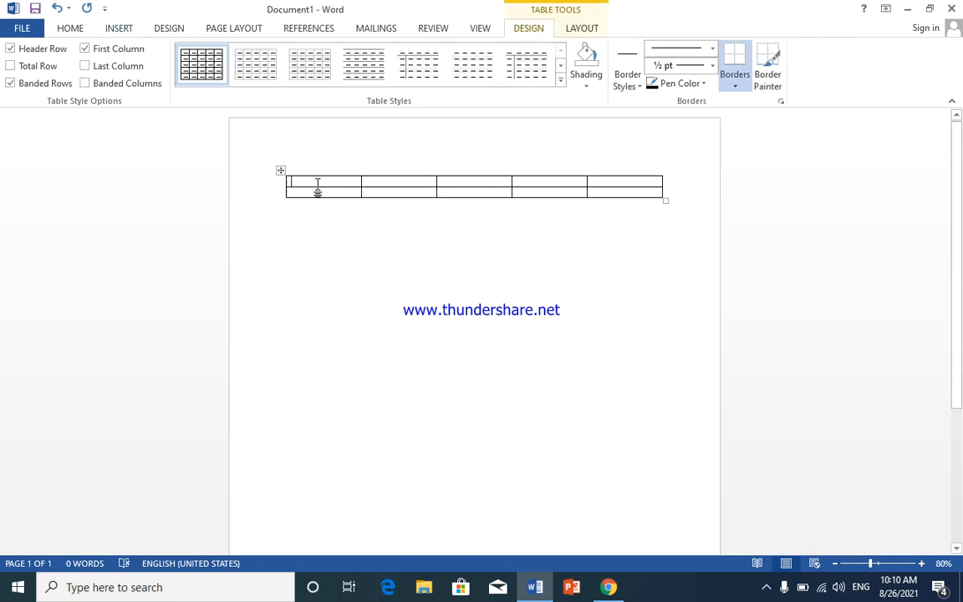
type("Date")
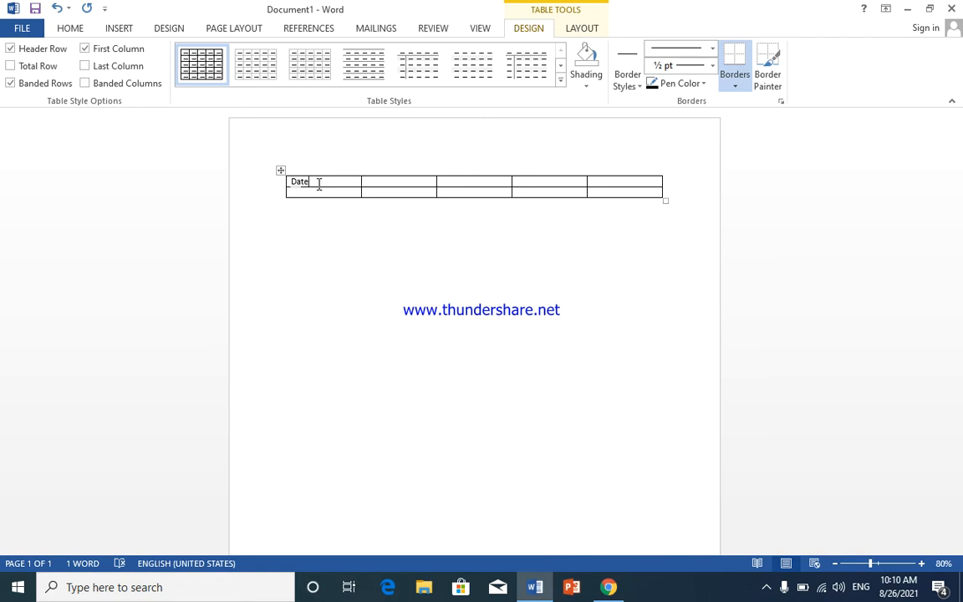
key("BackSpace")
key("BackSpace")
key("BackSpace")
type("name")
type(" Class")
key("Tab")
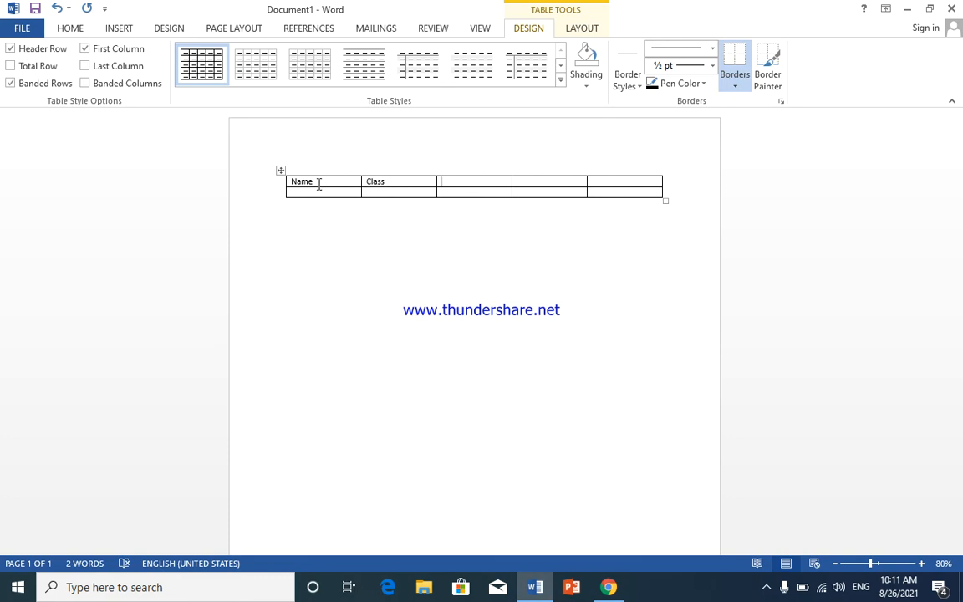
Step: Fill the remaining three header cells with "Roll no=", "Subject" and "Marks"
type("roll non")
key("Tab")
type("subj")
left_click(319, 185)
type("marks")
left_click(319, 184)
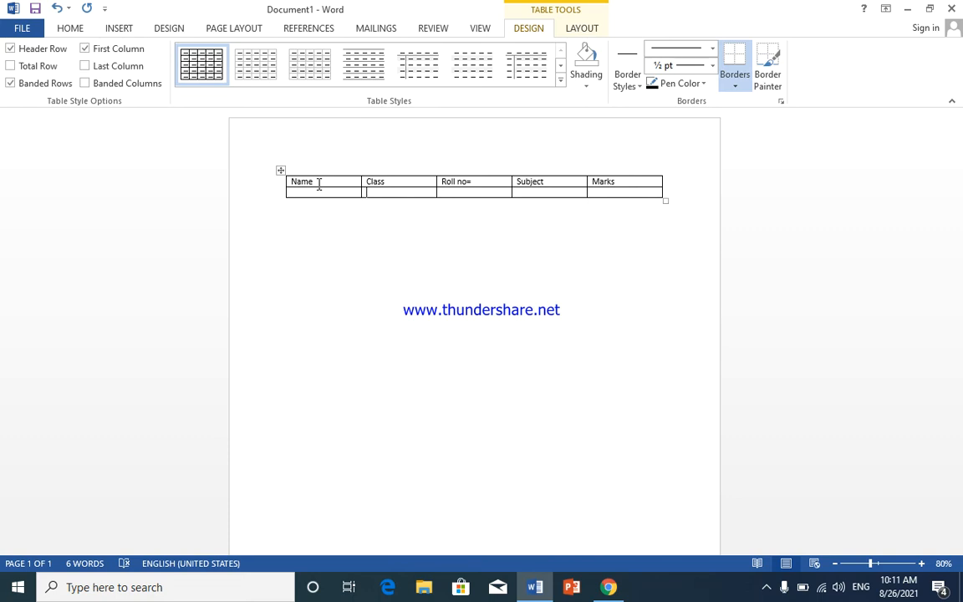
Step: Append empty rows at the end of the table until it has eleven rows
key("Right")
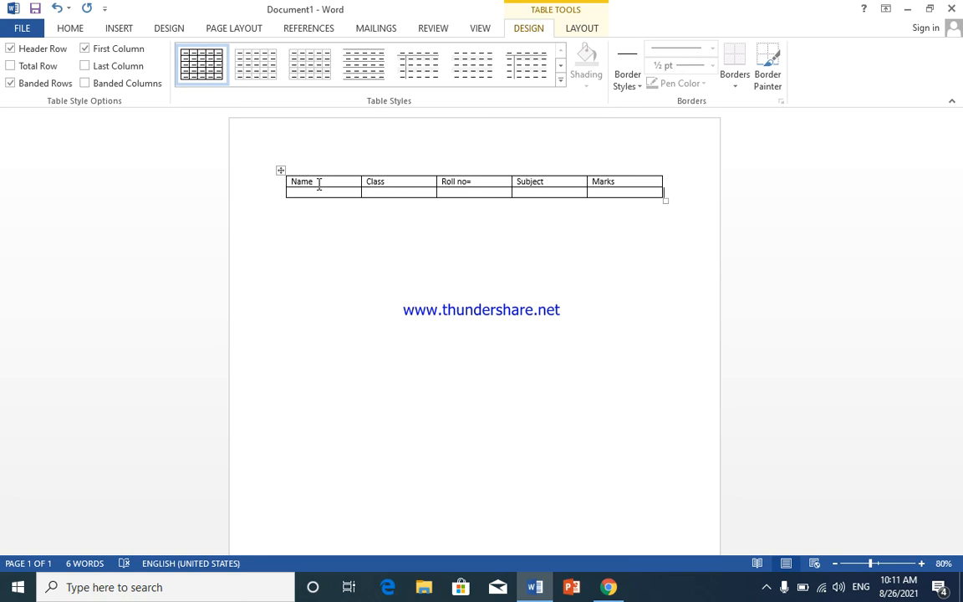
key("Return")
key("Return")
key("Return")
key("BackSpace")
key("BackSpace")
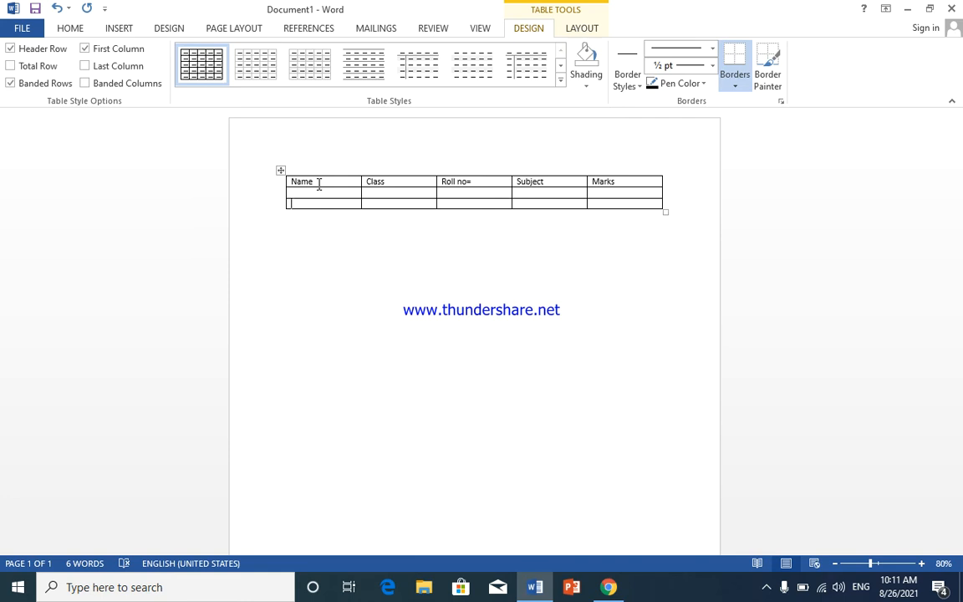
key("Tab")
key("Tab")
key("Tab")
key("Tab")
key("Tab")
key("Tab")
key("Tab")
key("Tab")
key("Tab")
key("Tab")
key("Tab")
key("Tab")
key("Tab")
key("Tab")
key("Tab")
key("Tab")
key("Tab")
key("Tab")
key("Tab")
key("Tab")
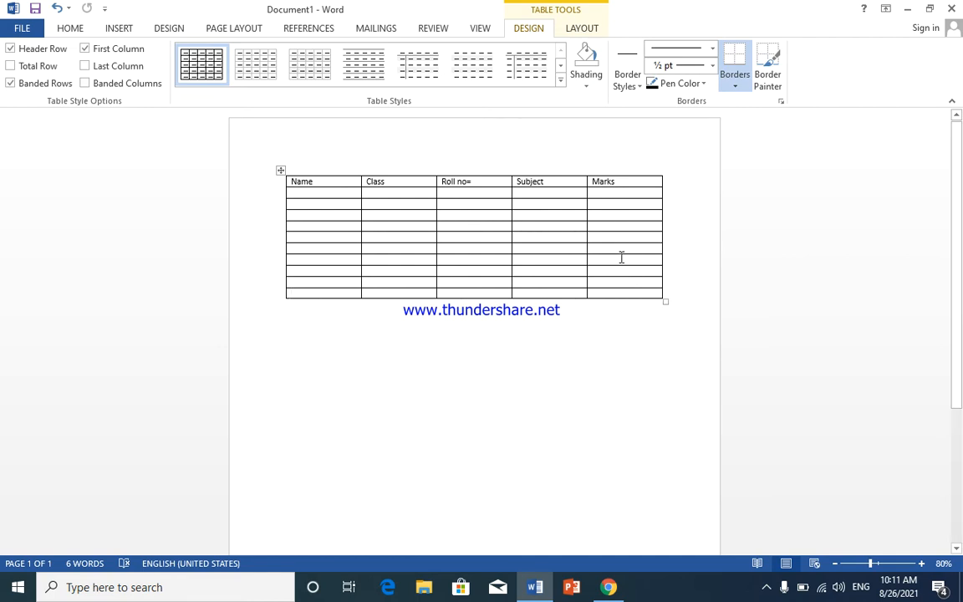
Step: Clear the text from all cells of the table, keeping its grid
mouse_move(280, 213)
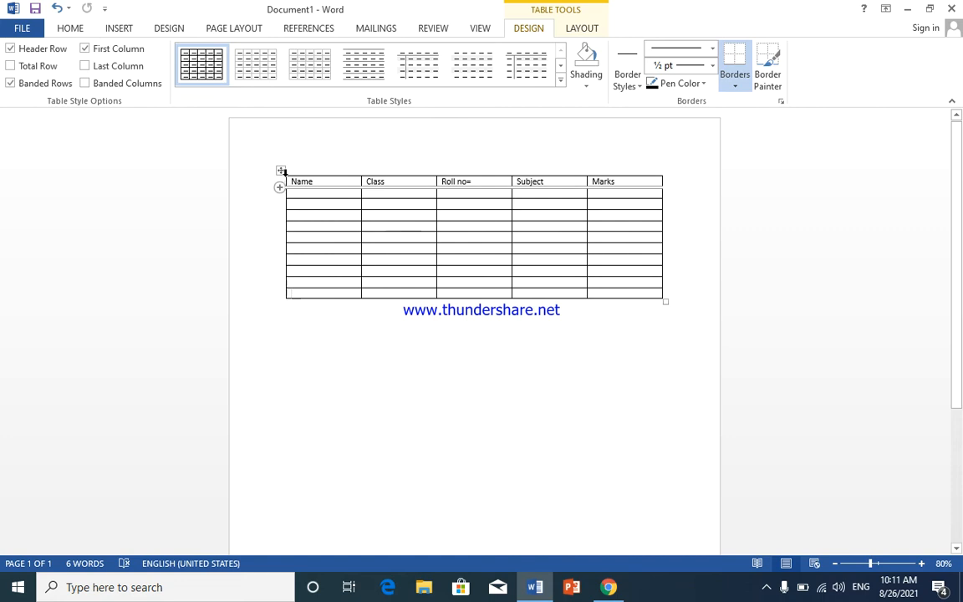
left_click(280, 170)
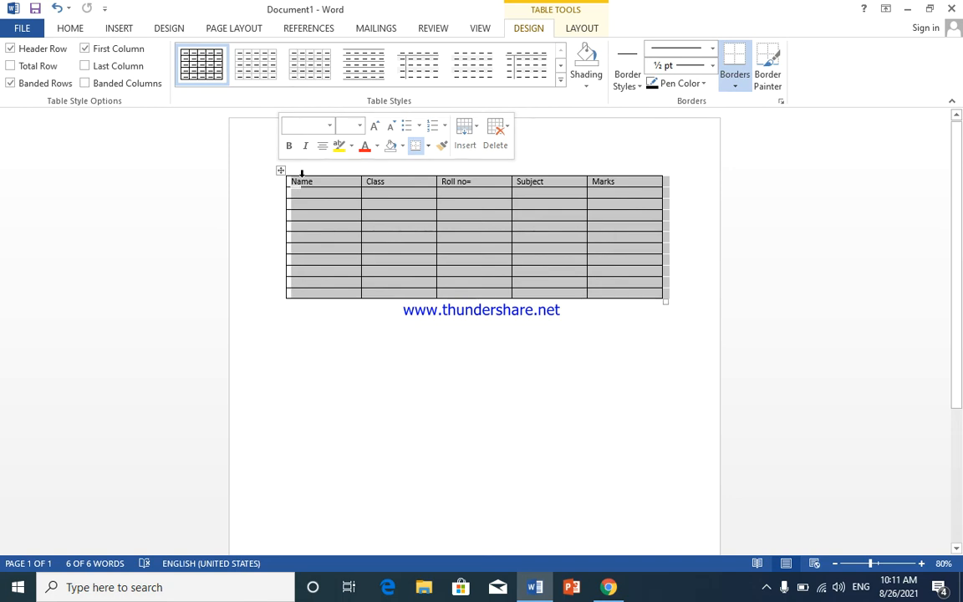
key("Delete")
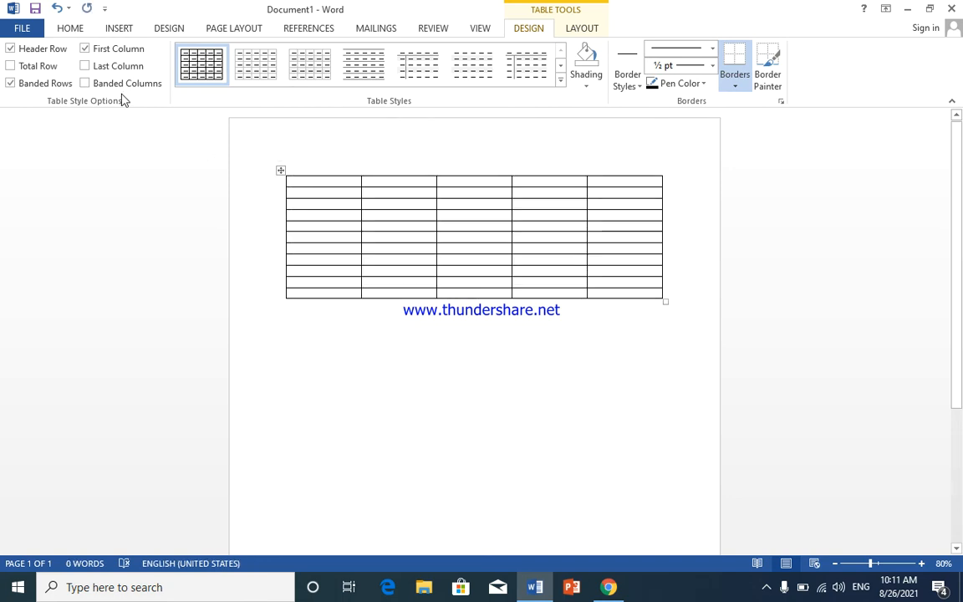
left_click(319, 171)
left_click(281, 170)
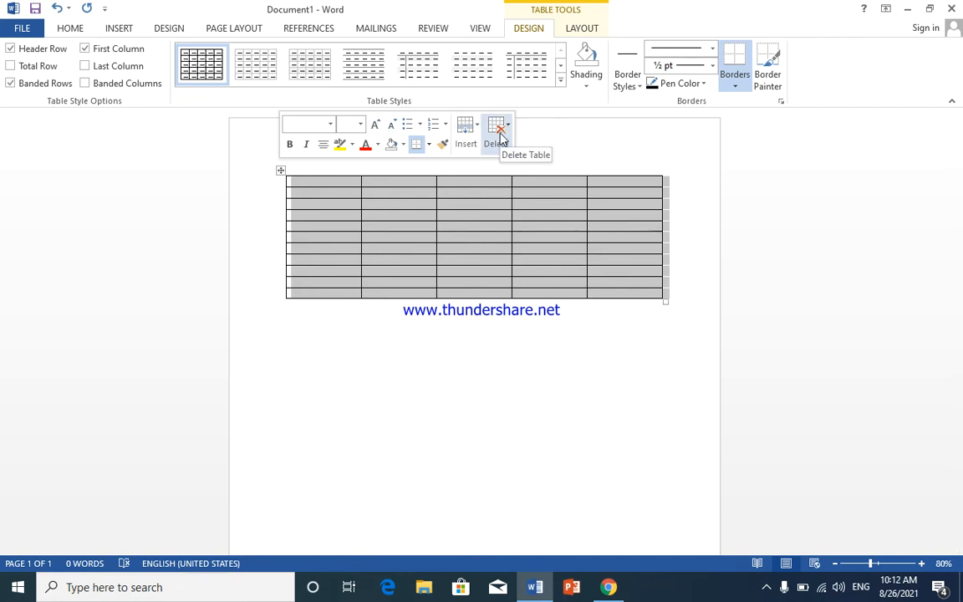
left_click(118, 30)
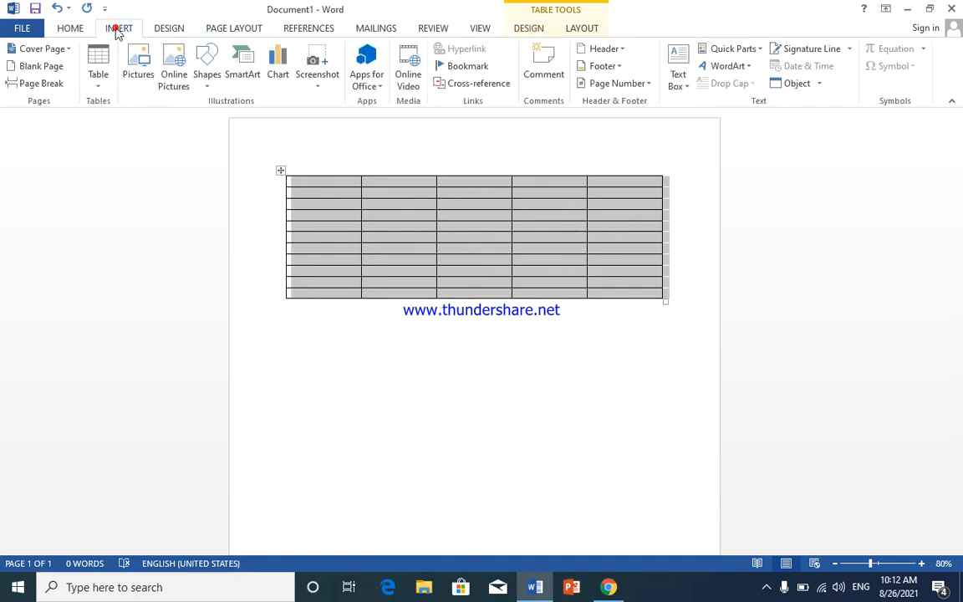
left_click(104, 90)
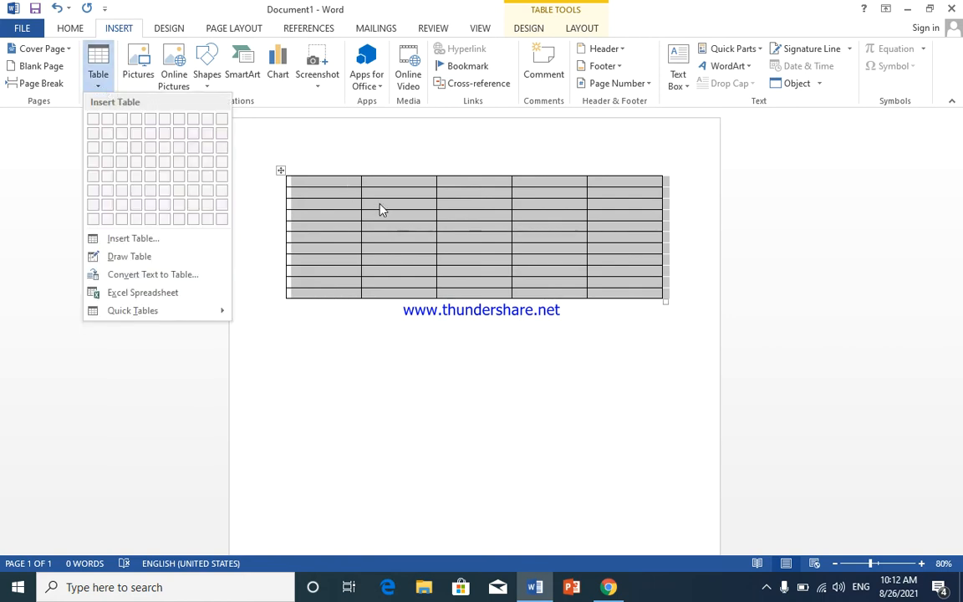
left_click(285, 170)
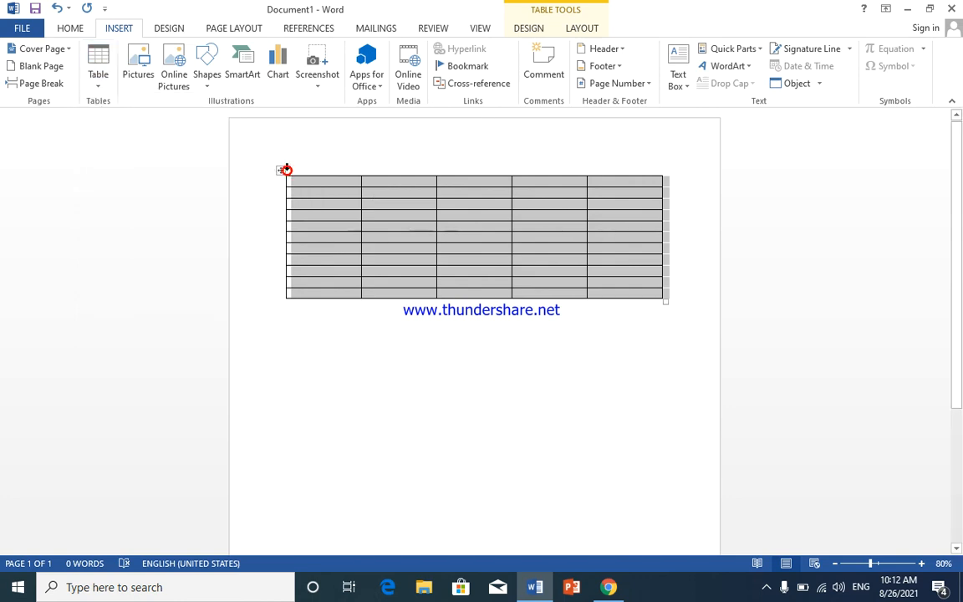
left_click(282, 172)
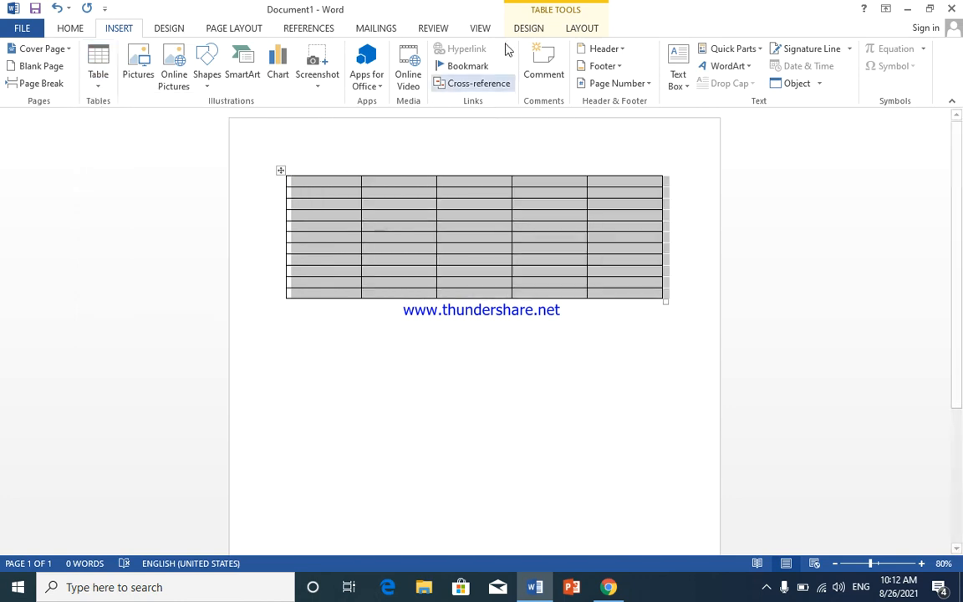
Step: Delete the entire table from the page
left_click(538, 29)
left_click(579, 30)
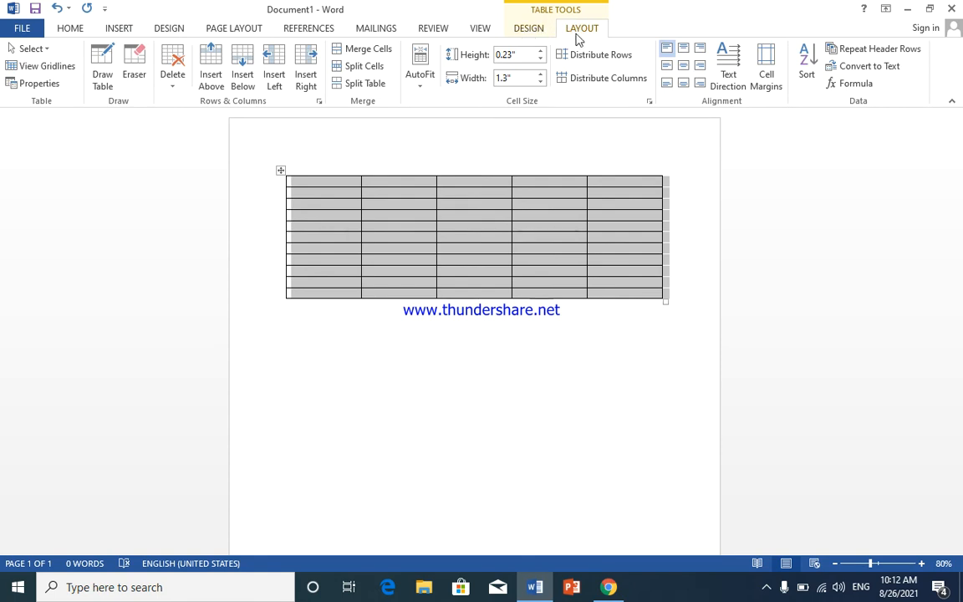
left_click(281, 171)
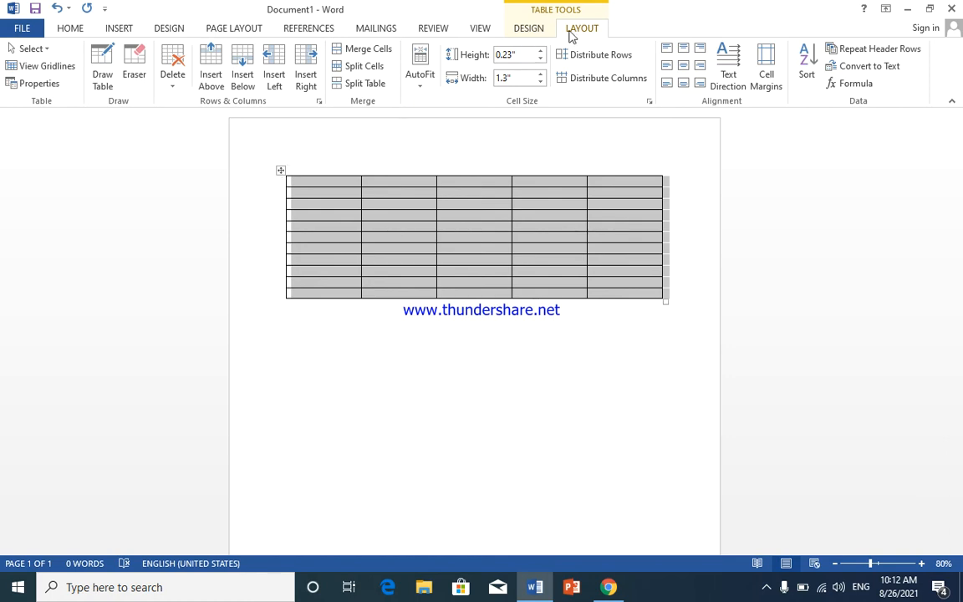
left_click(176, 91)
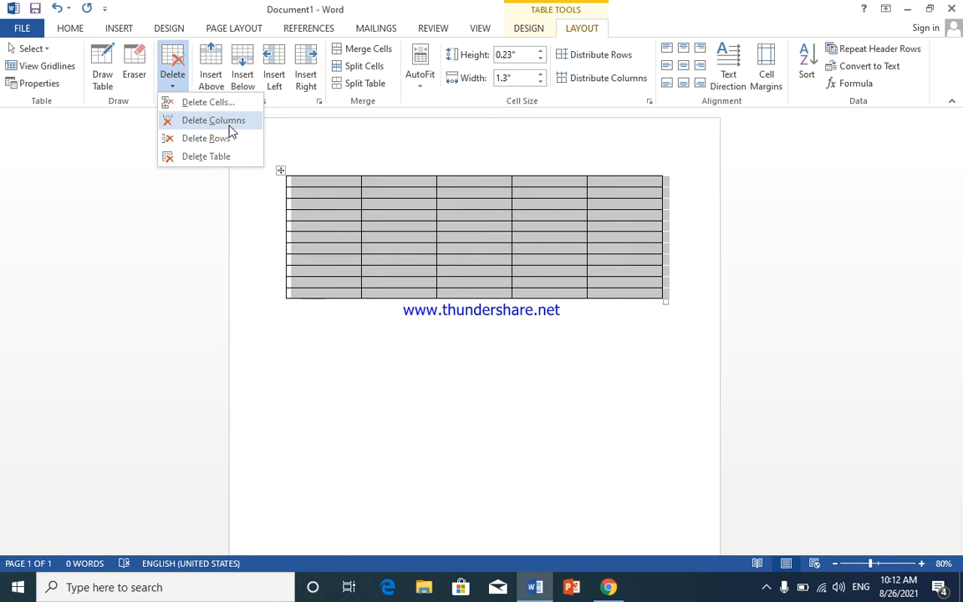
left_click(202, 159)
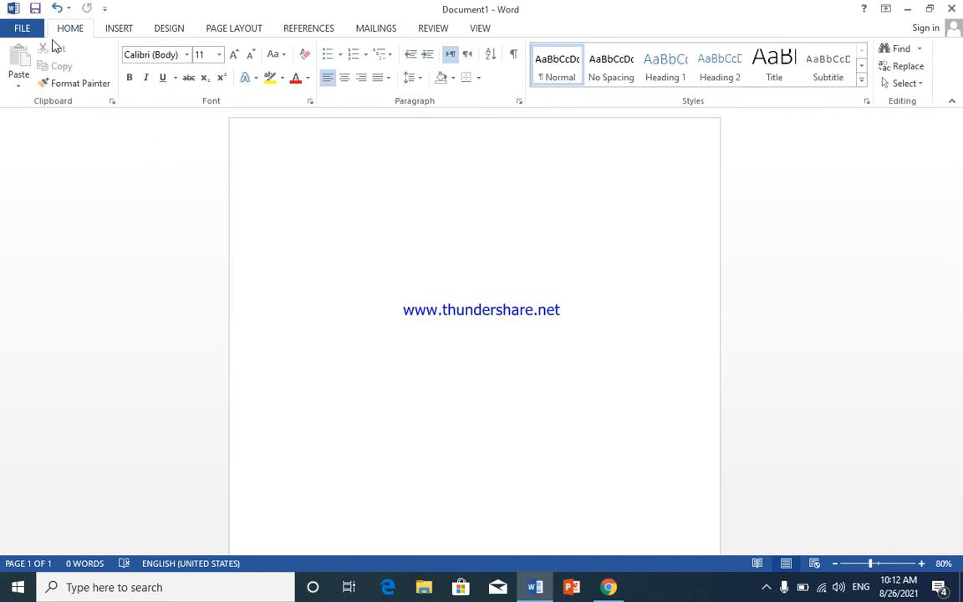
left_click(117, 29)
left_click(96, 86)
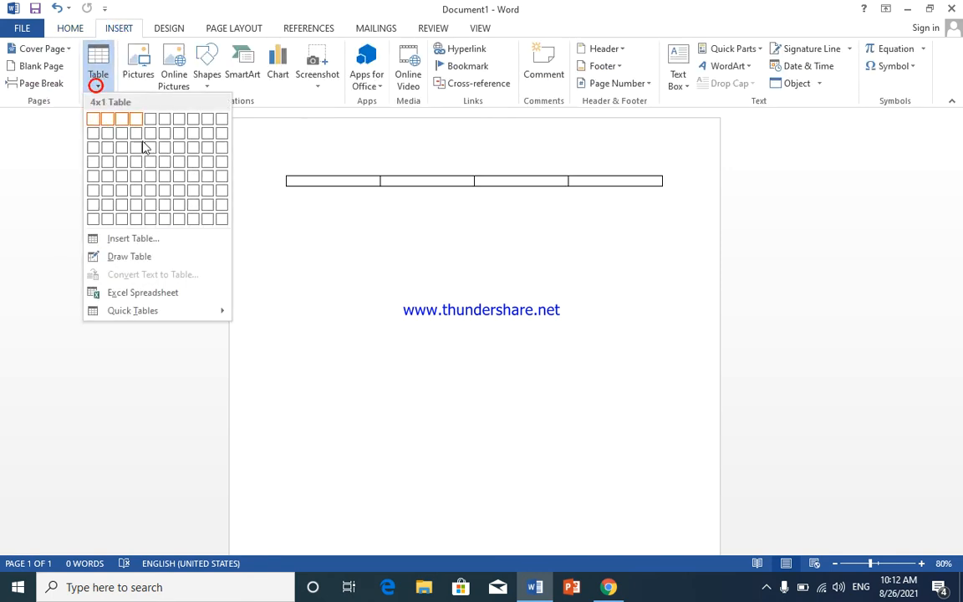
left_click(154, 258)
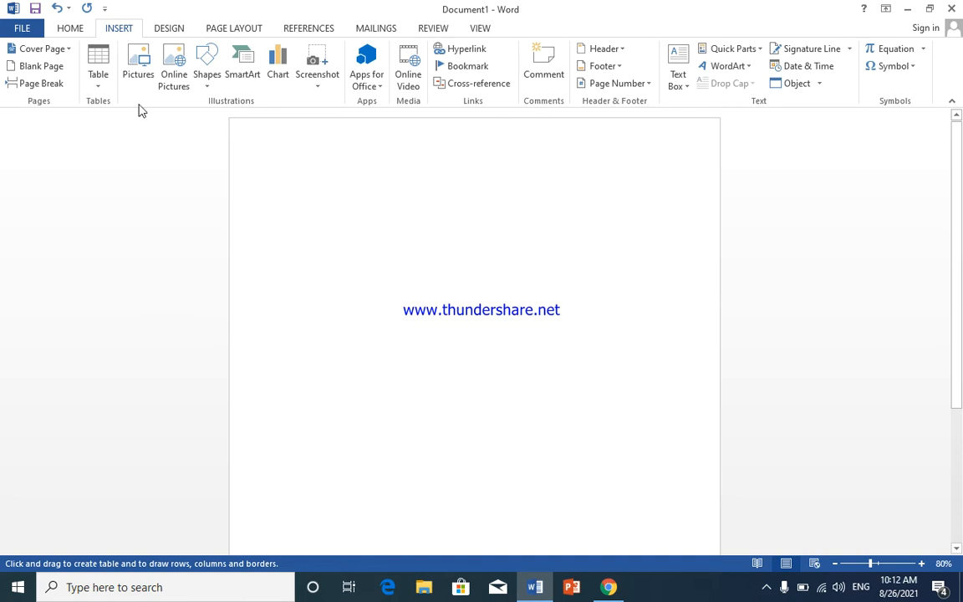
left_click(98, 86)
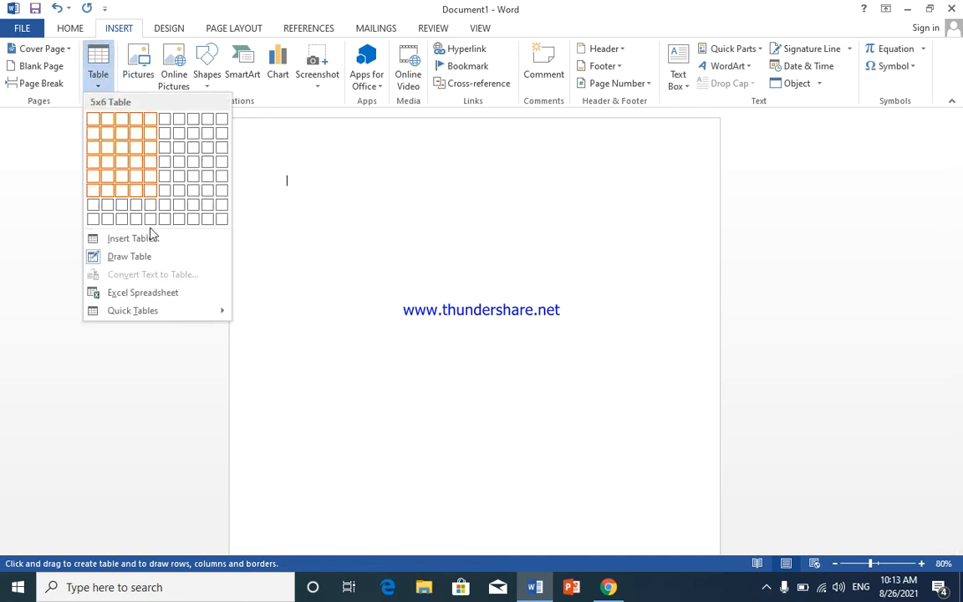
left_click(148, 258)
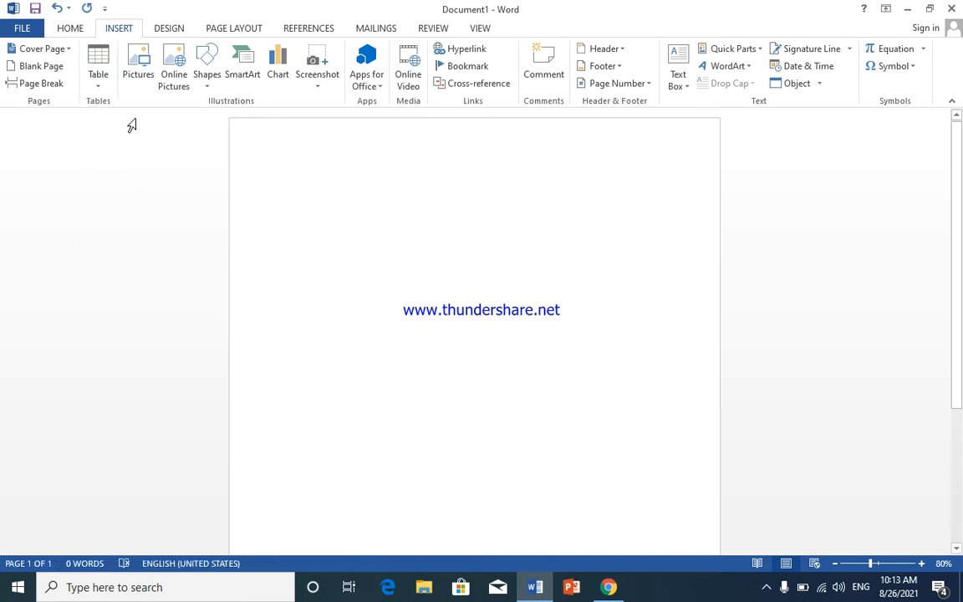
Step: Enter the letter "a" at the start of the blank page
left_click(353, 173)
left_click(301, 204)
type("a")
left_click(337, 215)
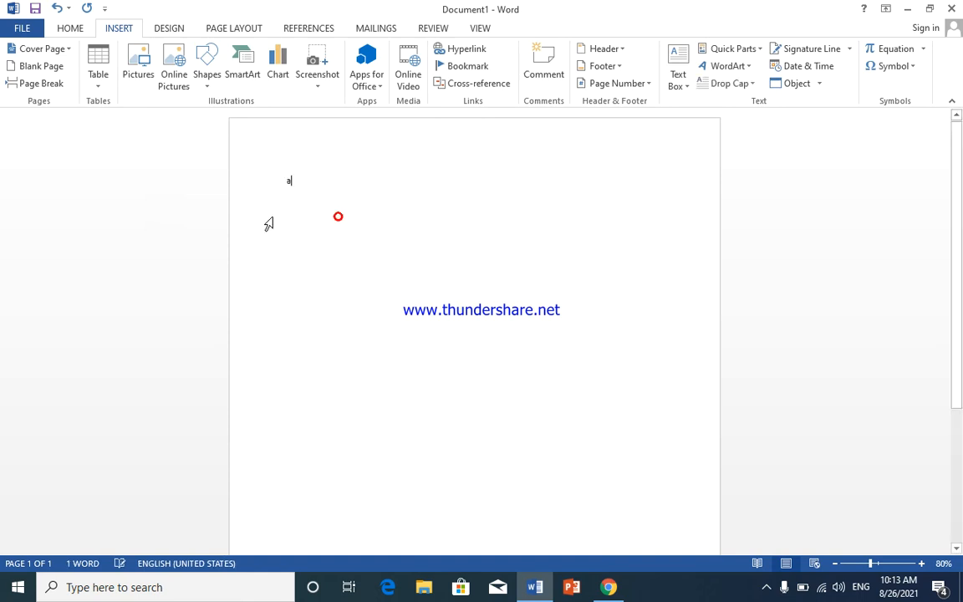
Step: Draw a freehand table outline about 5.6 inches wide and 2.3 inches high beside the letter "a"
left_click(101, 83)
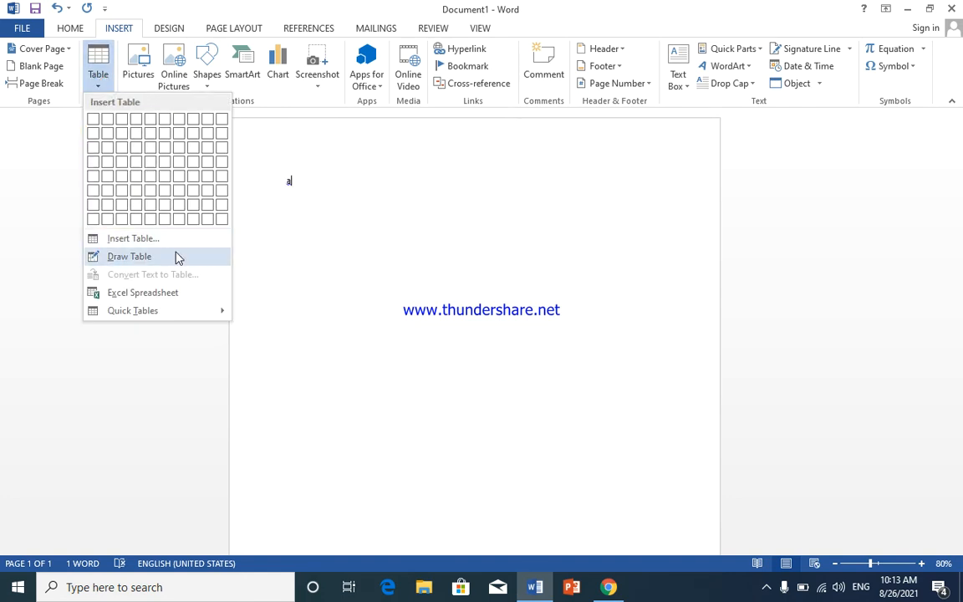
left_click(124, 256)
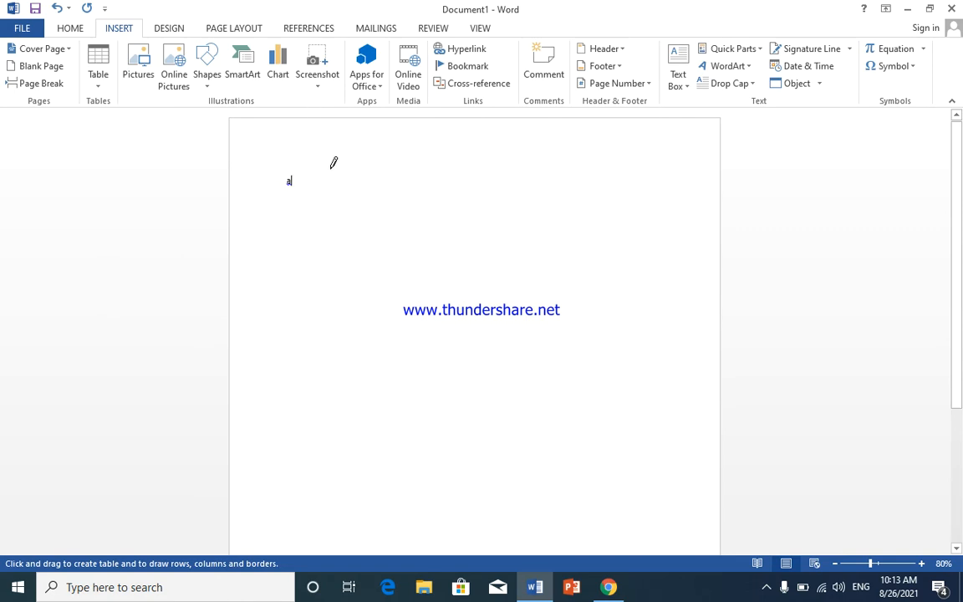
mouse_move(331, 167)
left_mouse_down()
mouse_move(339, 251)
mouse_move(403, 282)
mouse_move(617, 305)
mouse_move(656, 301)
left_mouse_up()
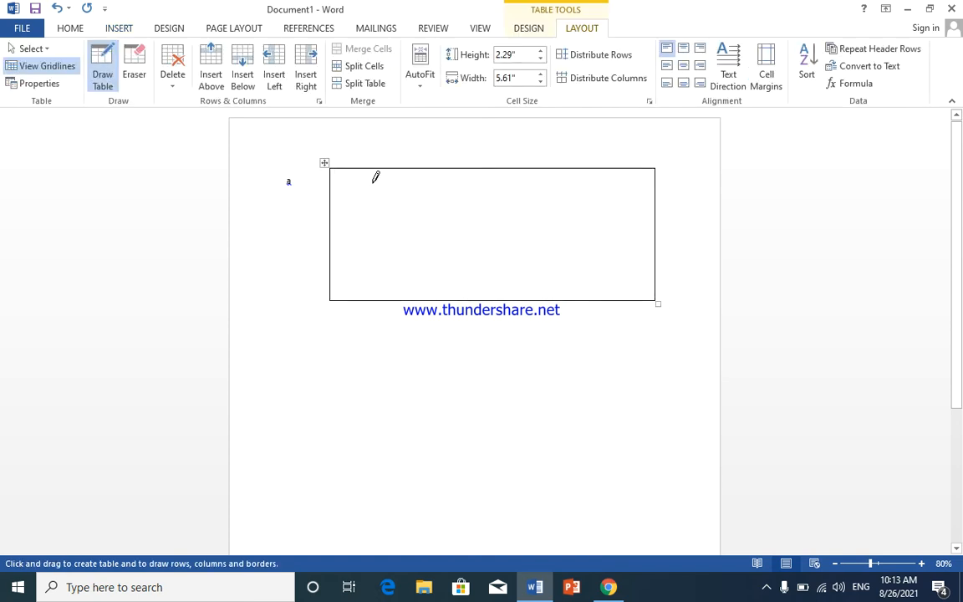
Step: Draw five vertical borders inside the table outline to divide it into six columns of varying width
left_click_drag(377, 206, 381, 293)
left_click_drag(435, 169, 453, 280)
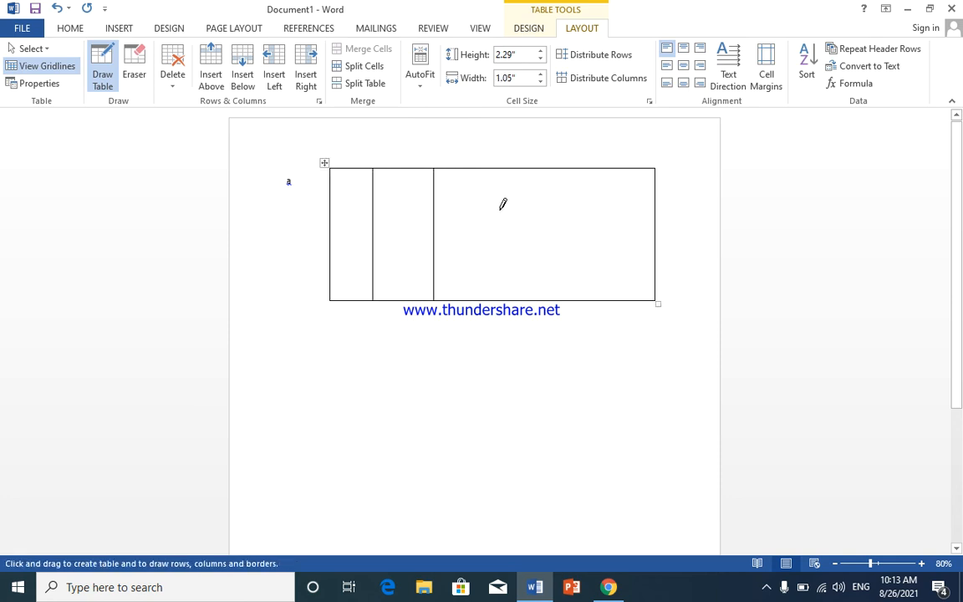
left_click_drag(500, 170, 513, 280)
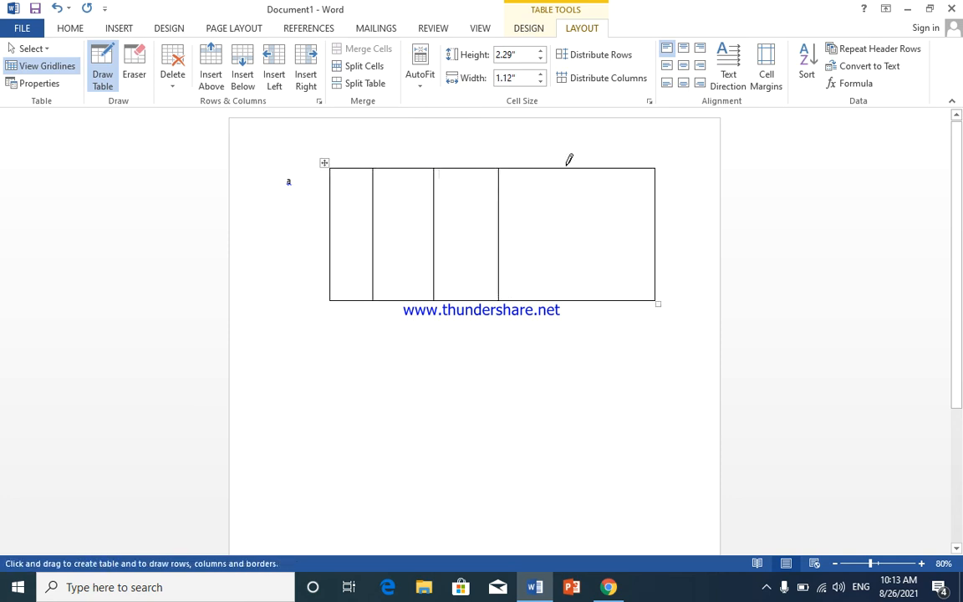
left_click_drag(571, 170, 582, 280)
left_click_drag(617, 170, 633, 280)
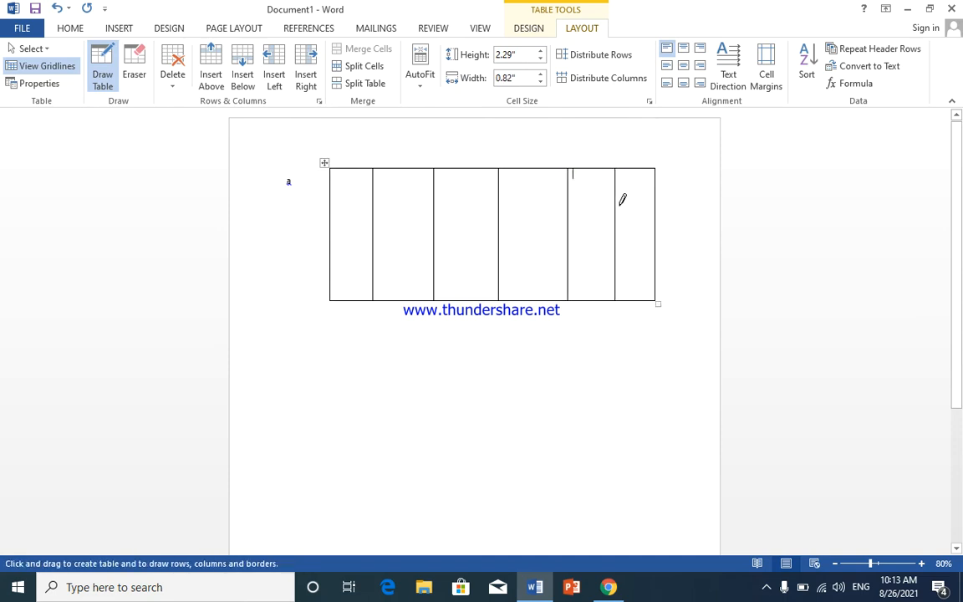
Step: Draw short horizontal borders at different heights inside the last three columns of the drawn table
left_click_drag(616, 203, 656, 203)
left_click(569, 236)
left_click_drag(565, 243, 617, 234)
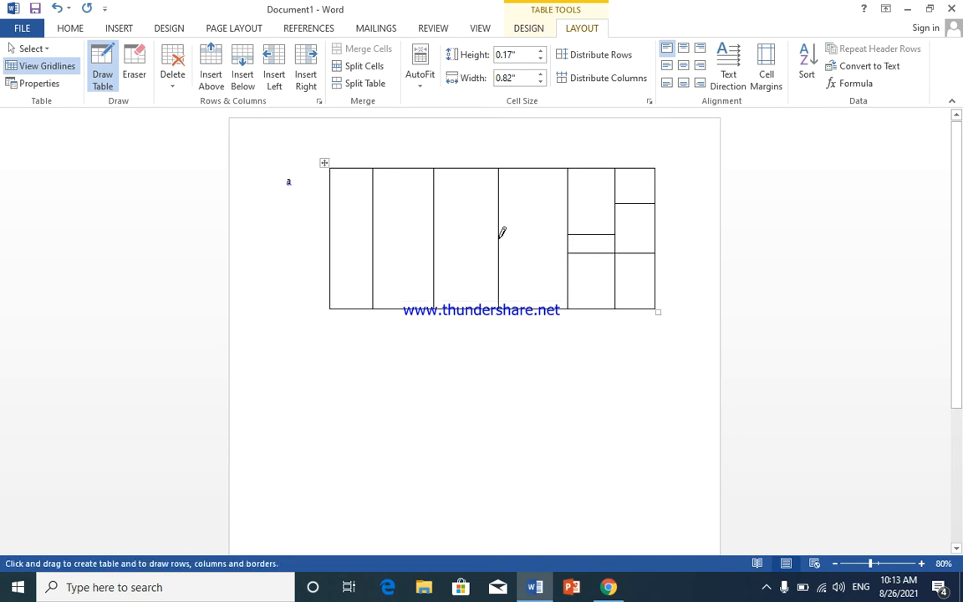
mouse_move(501, 225)
left_mouse_down()
mouse_move(596, 221)
mouse_move(586, 221)
left_mouse_up()
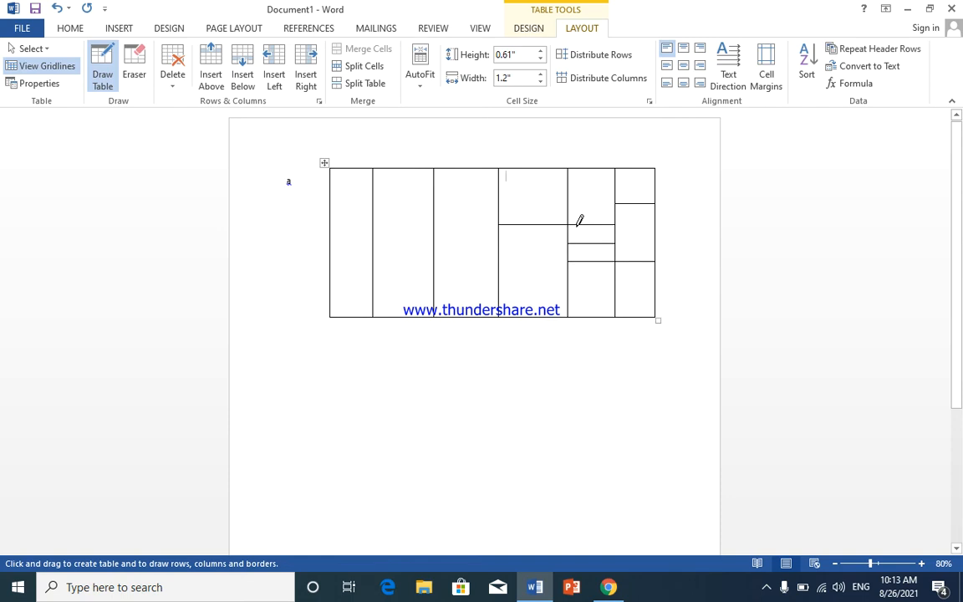
Step: Draw four long horizontal borders from the table's first column, two across the full width near its lower edge and two higher up
left_click_drag(334, 269, 649, 269)
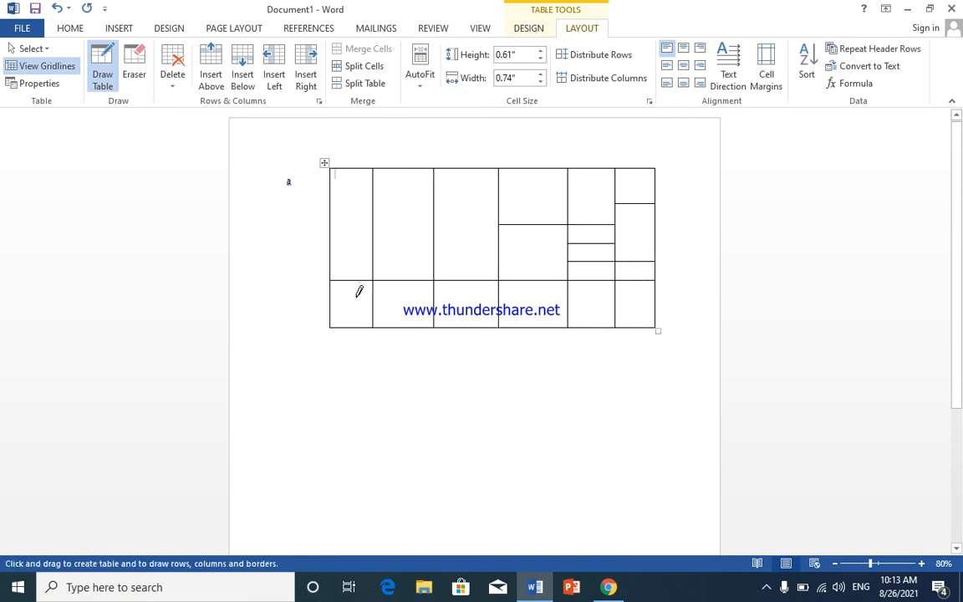
left_click_drag(335, 309, 635, 291)
left_click_drag(335, 217, 571, 223)
left_click_drag(340, 262, 603, 262)
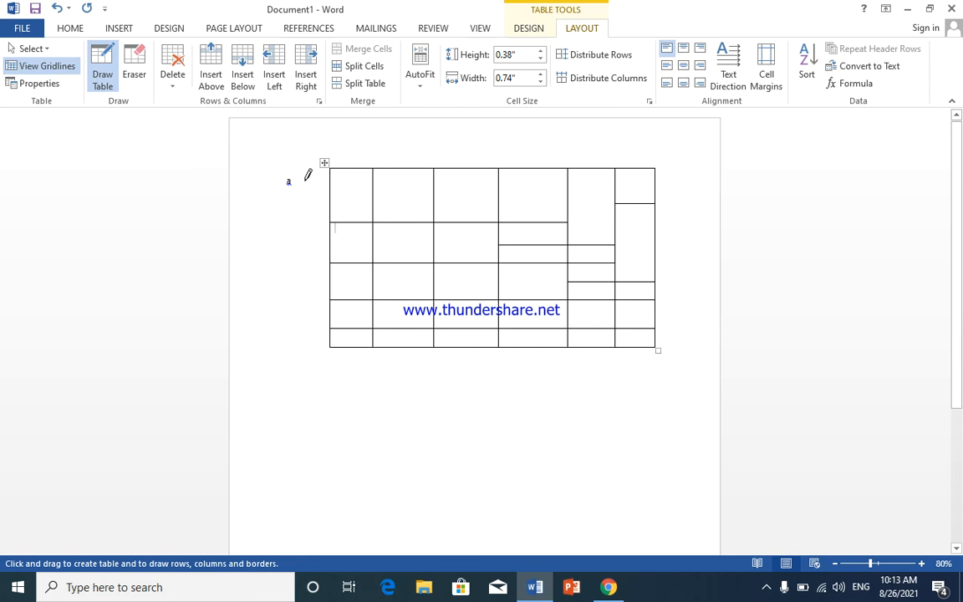
Step: Select the whole hand-drawn table and delete it from the page
left_click(326, 165)
left_click(322, 159)
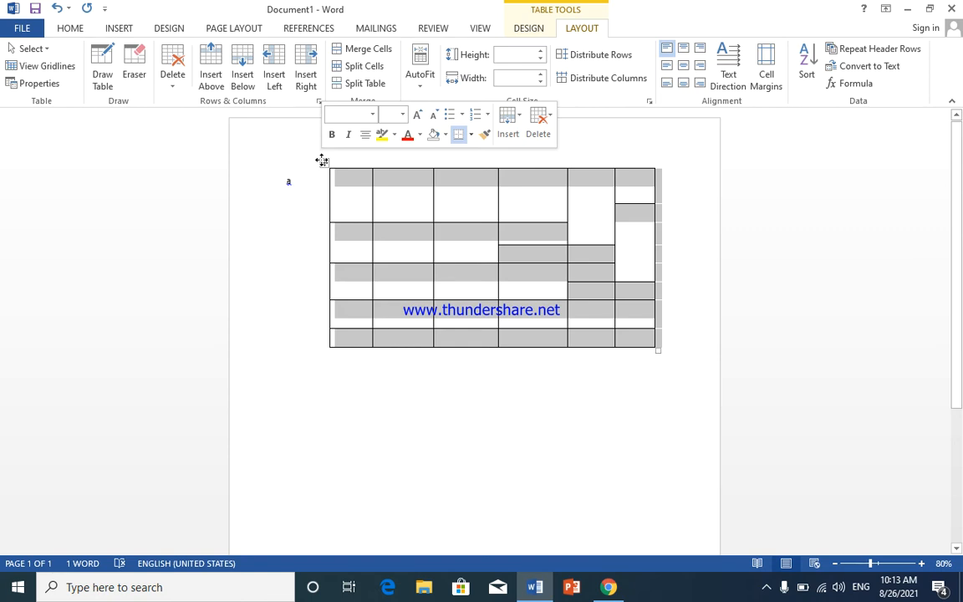
left_click(538, 126)
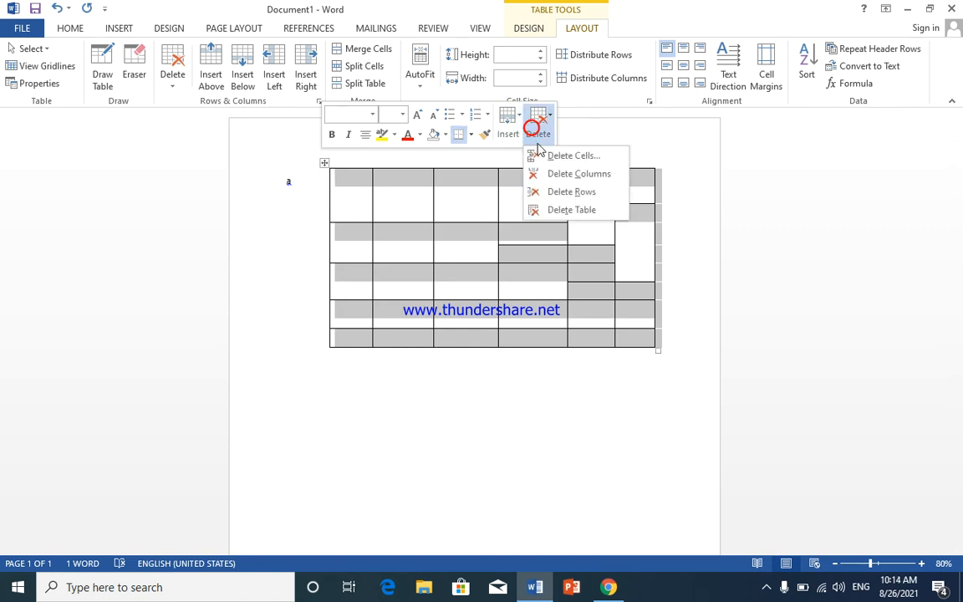
left_click(569, 210)
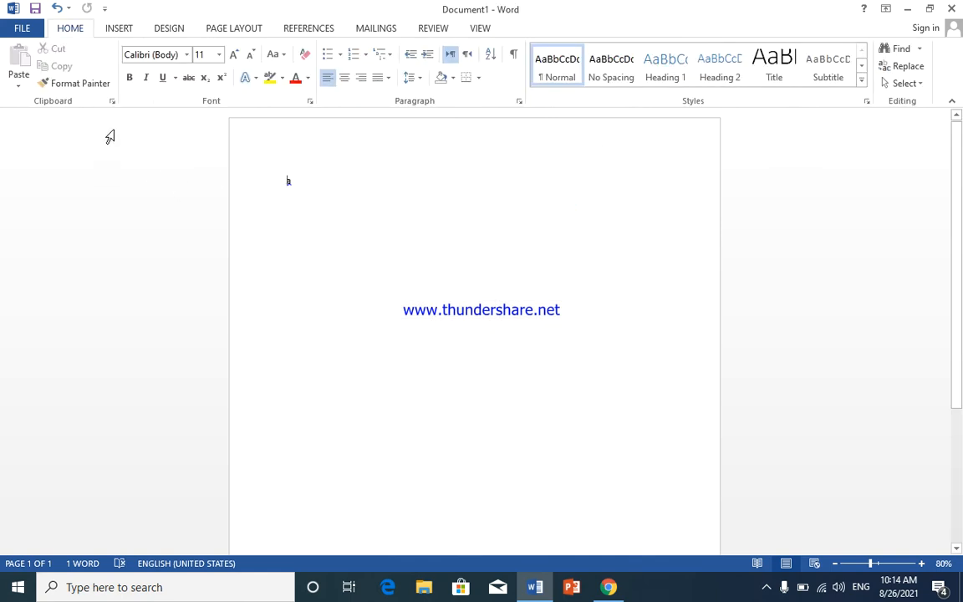
Step: Insert a table with 7 columns and 6 rows above the letter "a", specifying its size in the Insert Table dialog
left_click(118, 26)
left_click(98, 83)
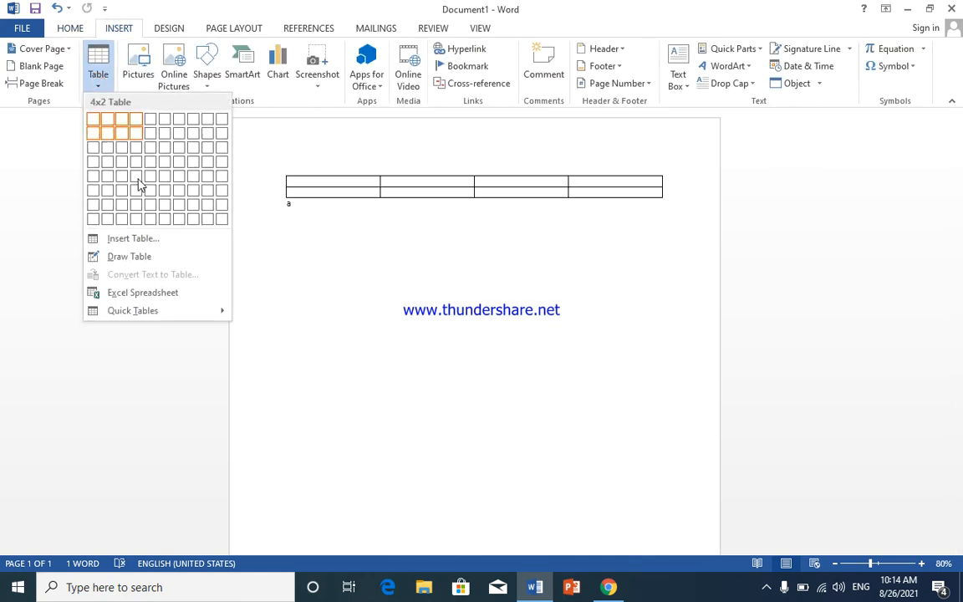
left_click(167, 246)
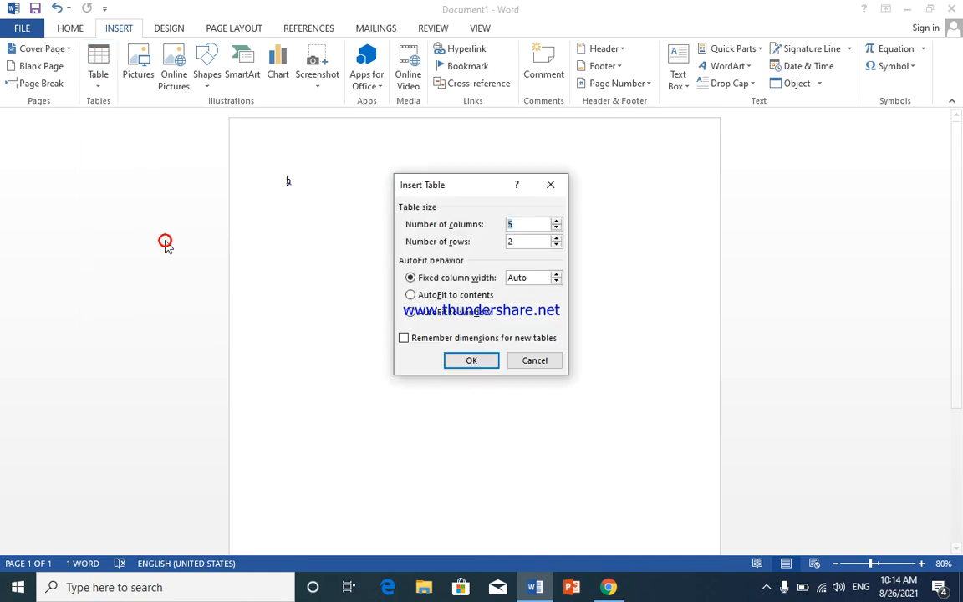
type("7")
left_click(516, 241)
type("6")
left_click(459, 361)
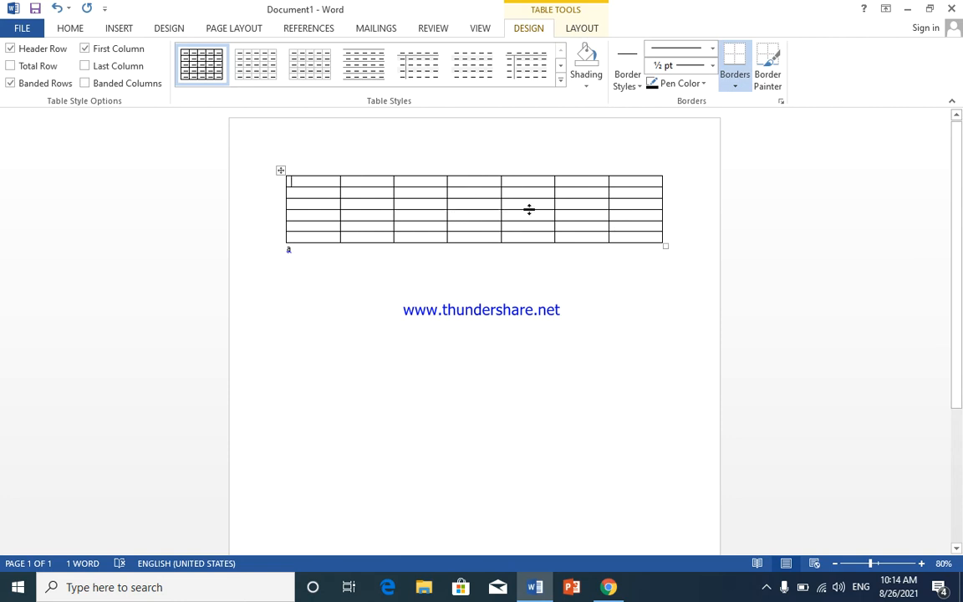
Step: Try to remove the seven-column table by selecting it and clearing its cells
mouse_move(283, 201)
left_click(279, 172)
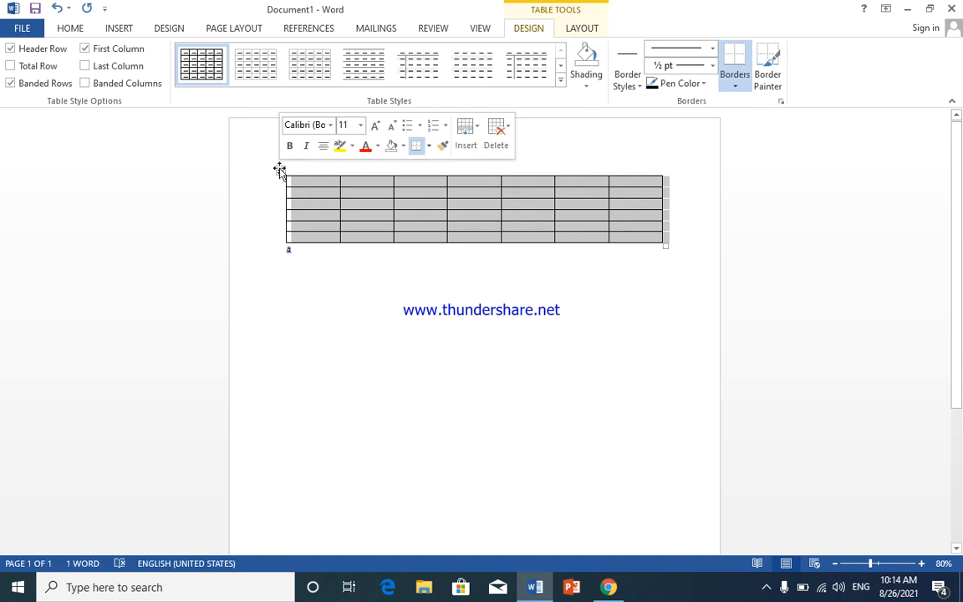
key("Delete")
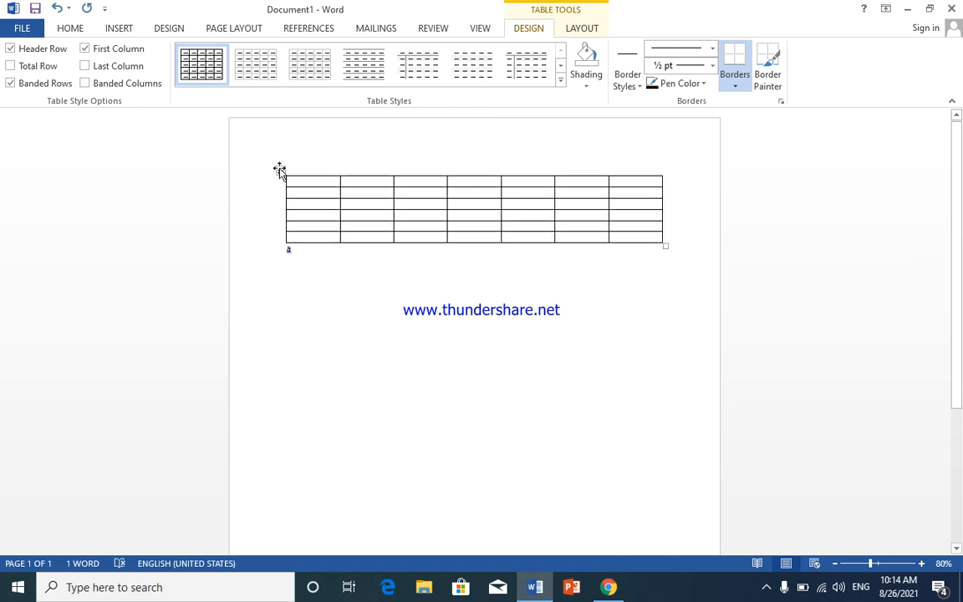
left_click(348, 175)
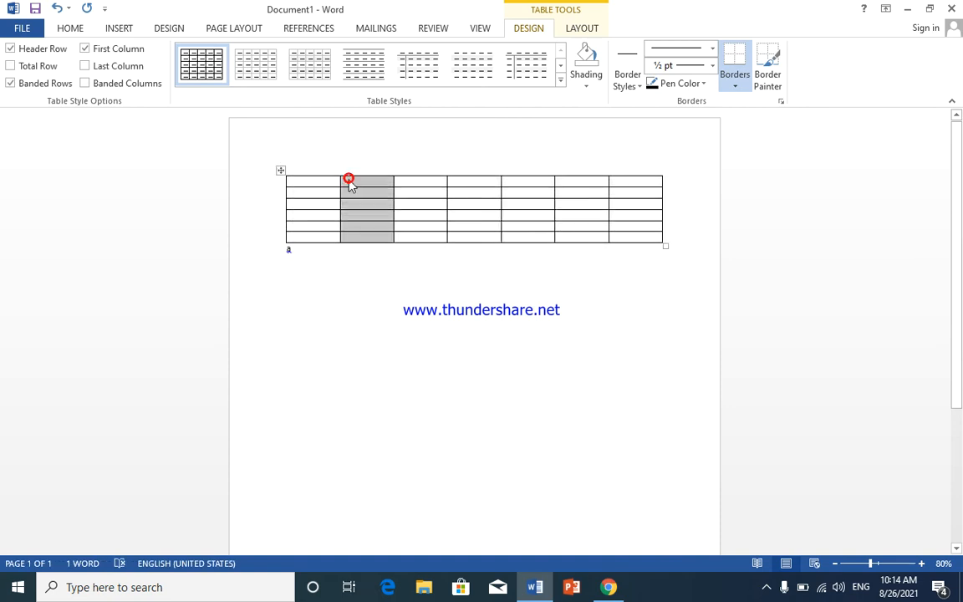
left_click(284, 184)
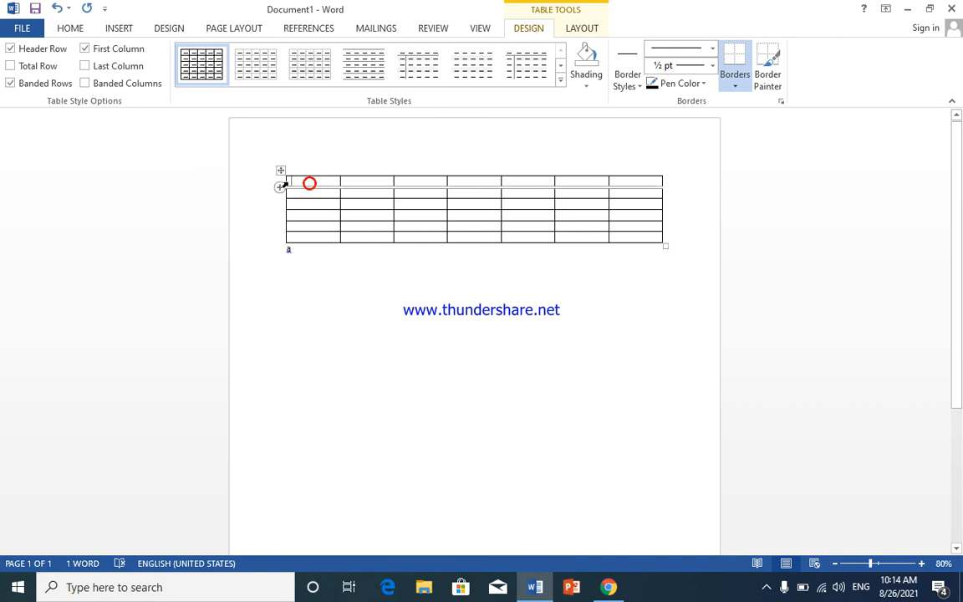
left_click(281, 171)
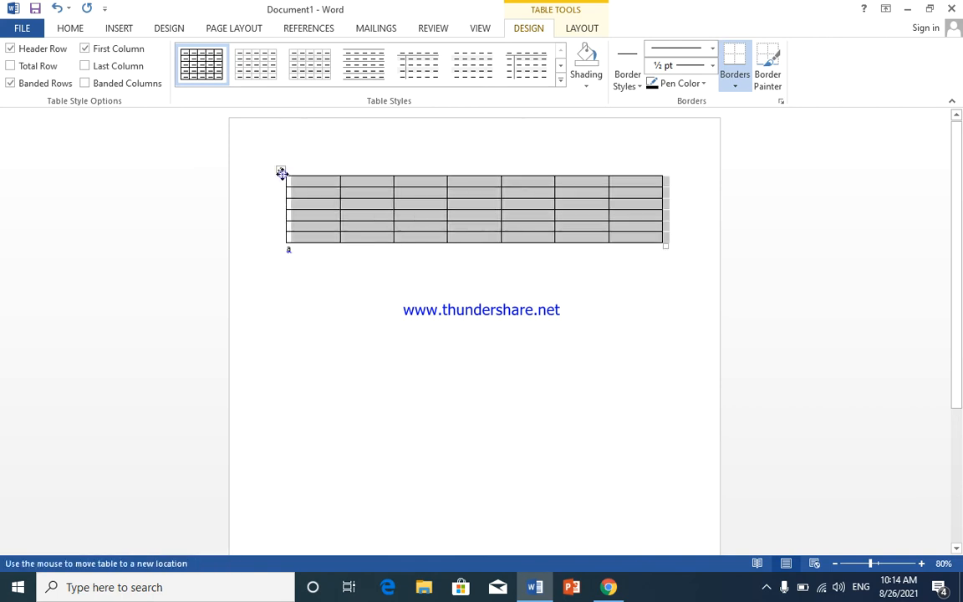
double_click(282, 173)
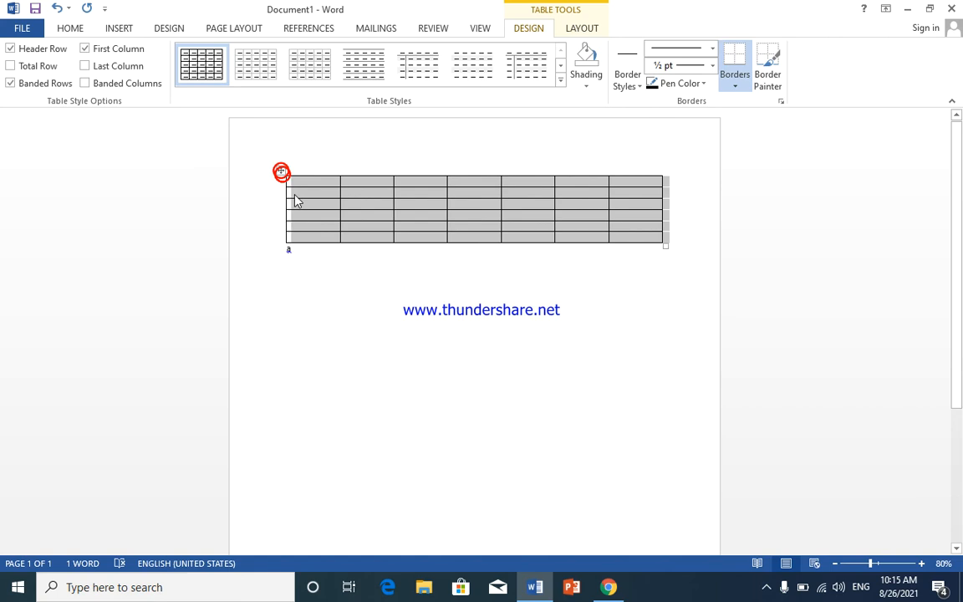
left_click(369, 263)
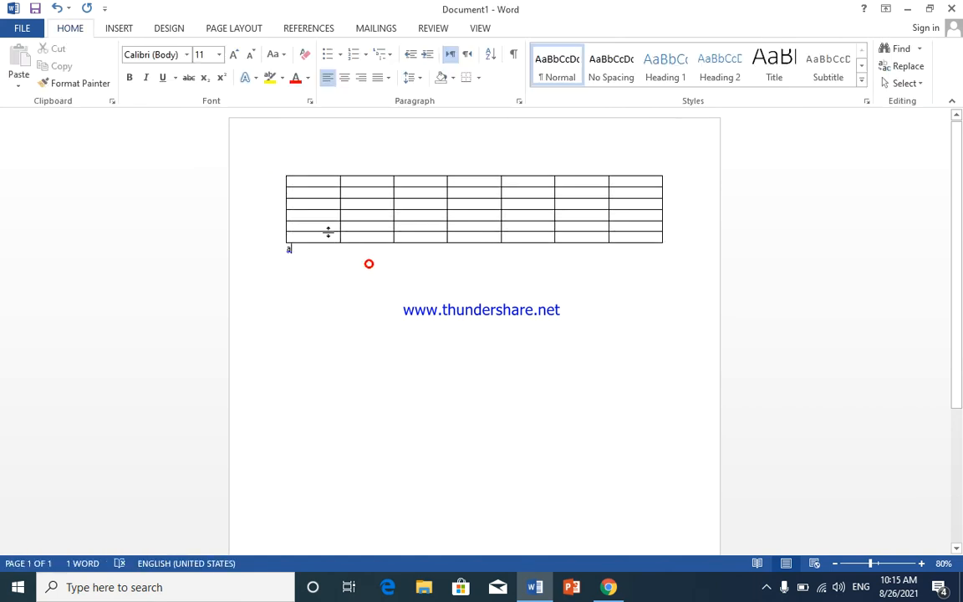
Step: Delete the entire seven-column table and the letter "a" to leave the page empty
left_click(281, 171)
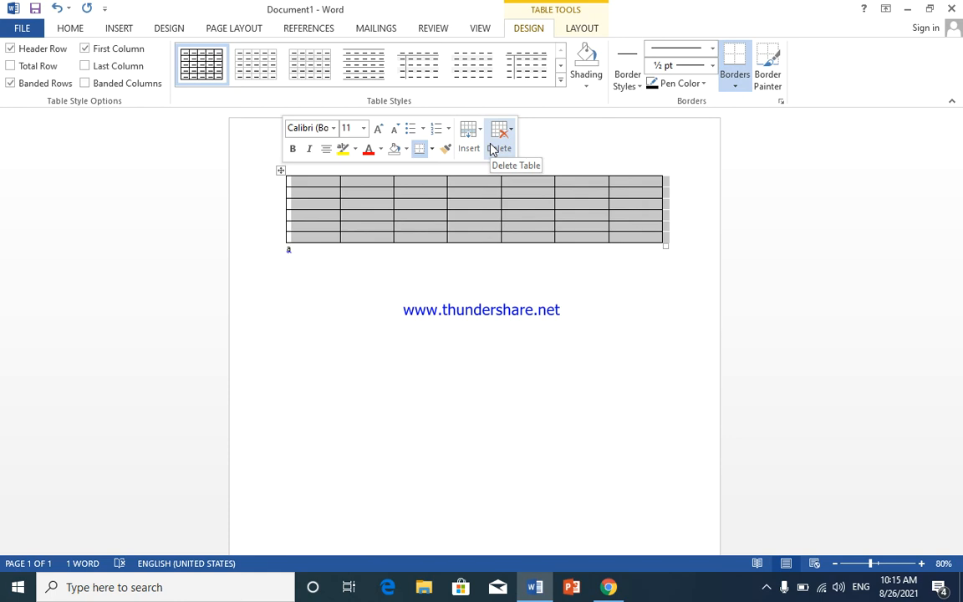
left_click(577, 26)
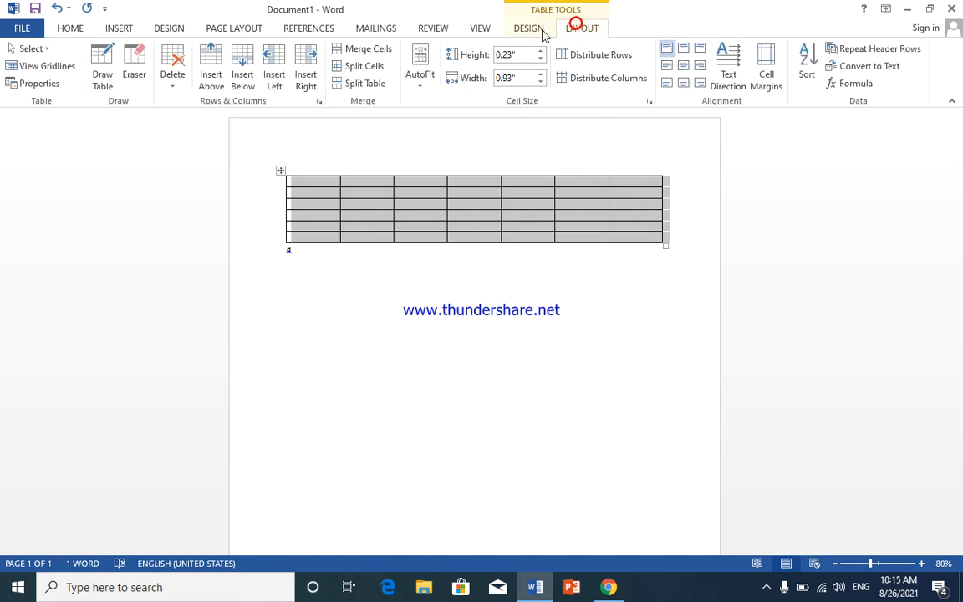
left_click(172, 77)
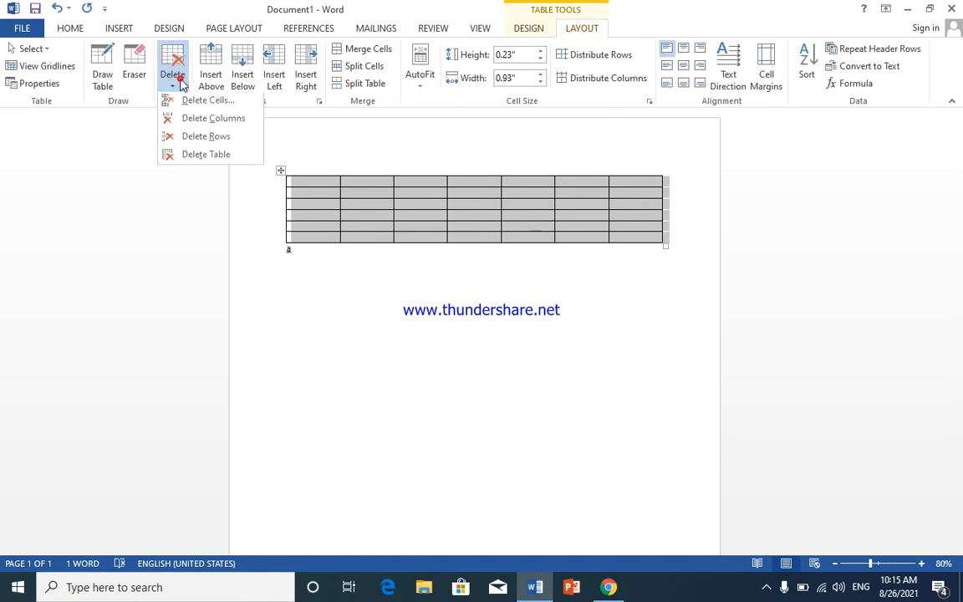
left_click(191, 157)
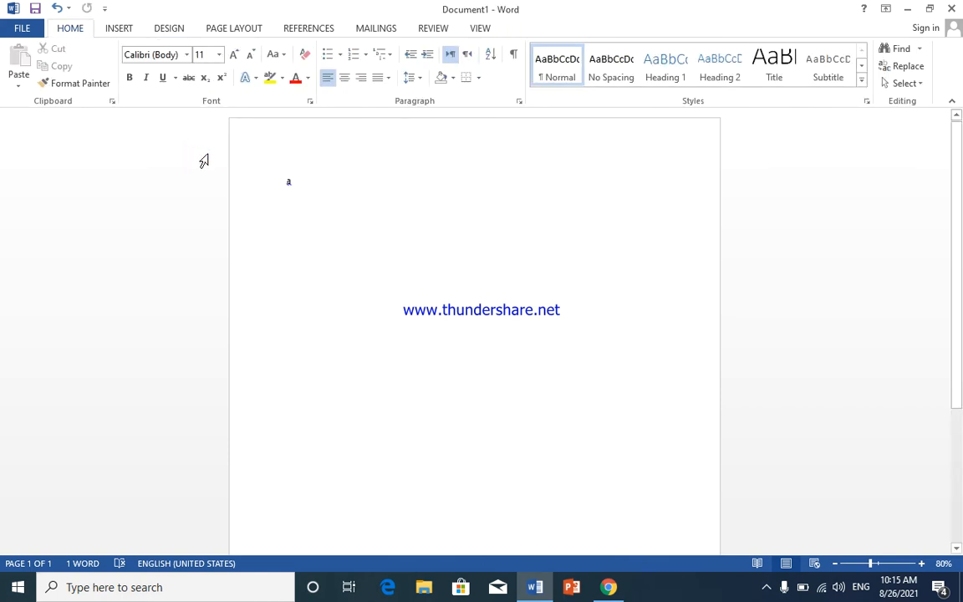
double_click(290, 180)
key("BackSpace")
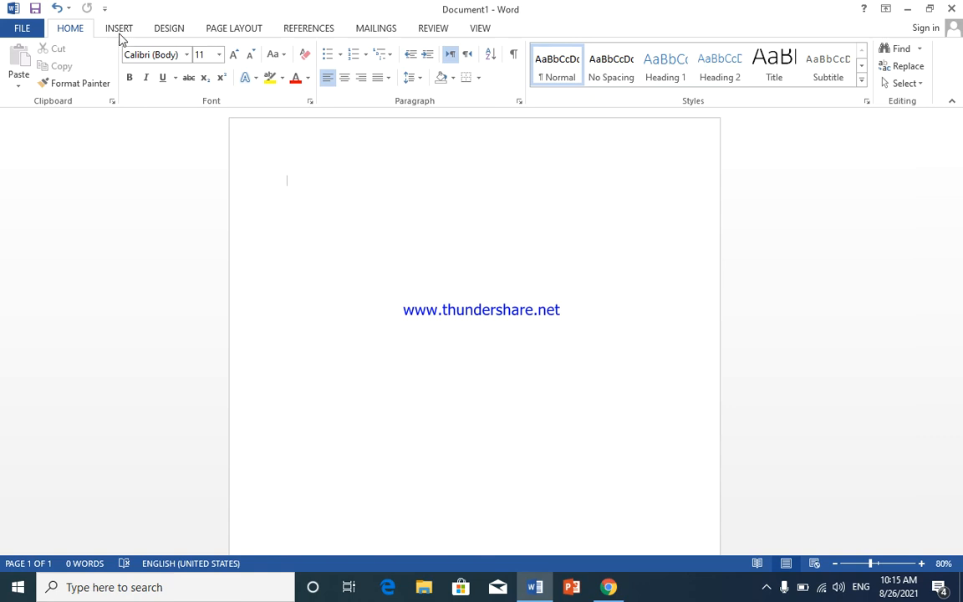
left_click(119, 28)
left_click(97, 87)
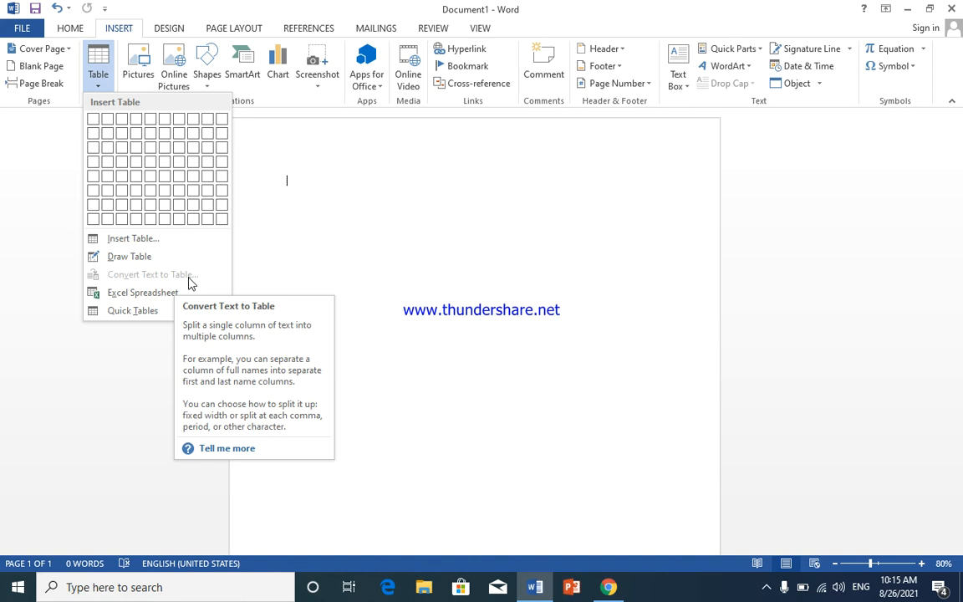
left_click(302, 193)
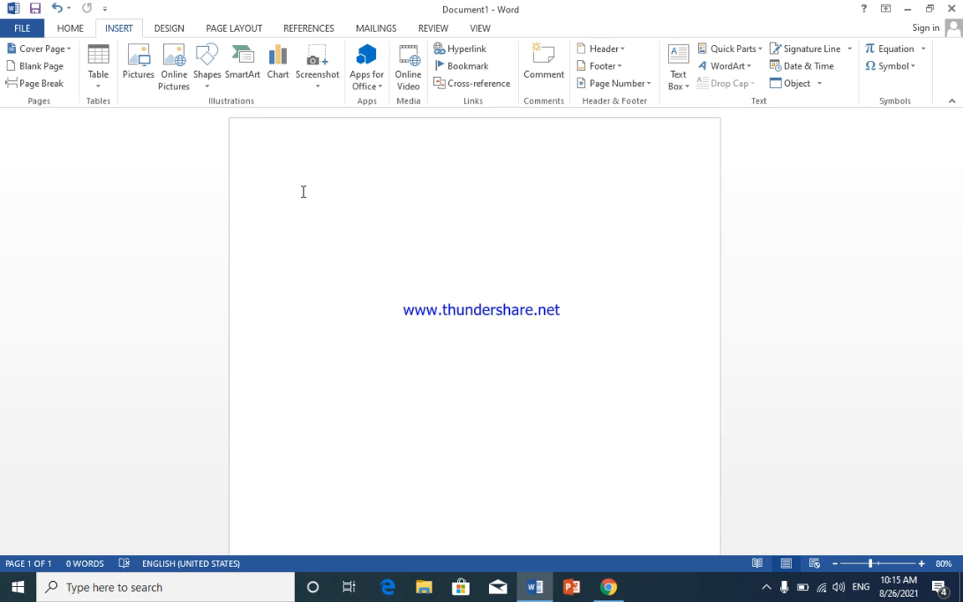
Step: Write the tab-separated line "Name", "class", "roll no", "subject", "marks" at the top of the empty page
type("name")
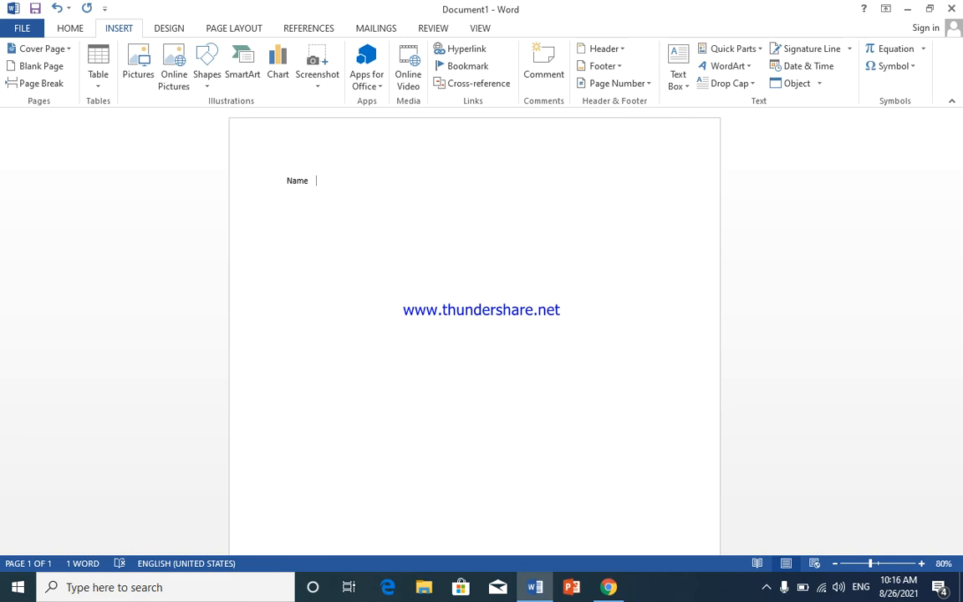
type(" class")
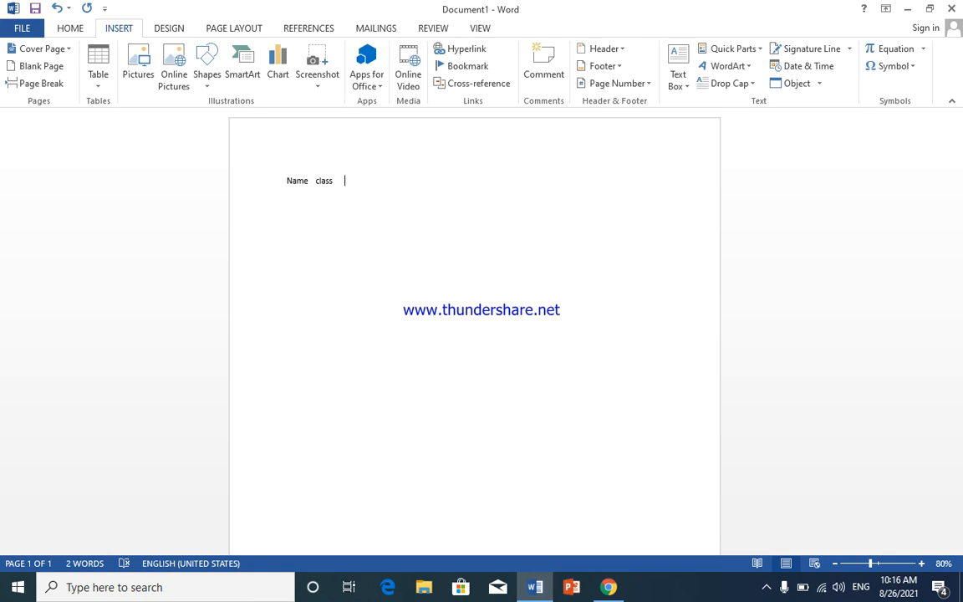
type(" roll no  subject")
type("marks")
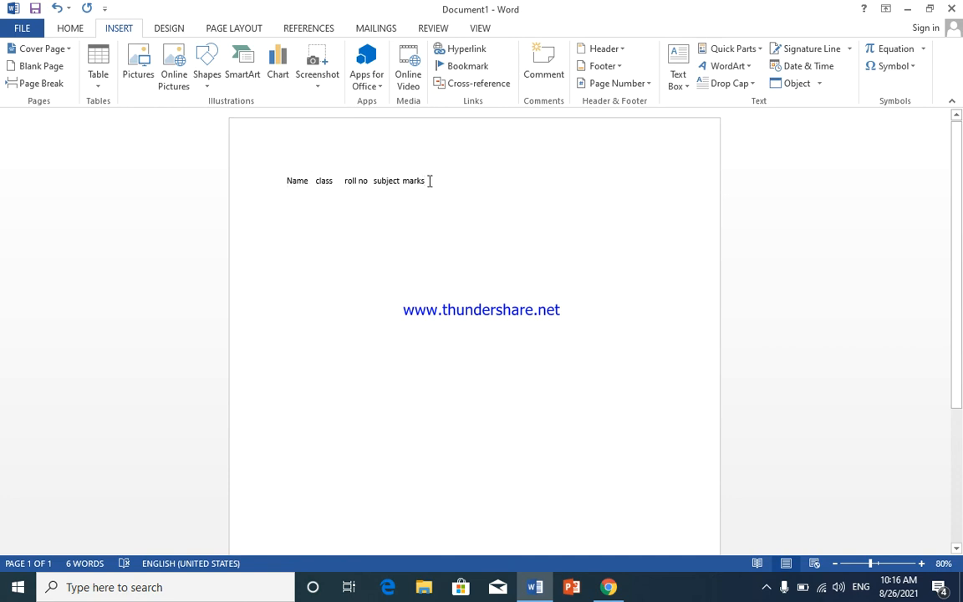
Step: Convert the heading line from text to a table with 5 columns, separating the text at tabs
left_click_drag(427, 181, 280, 186)
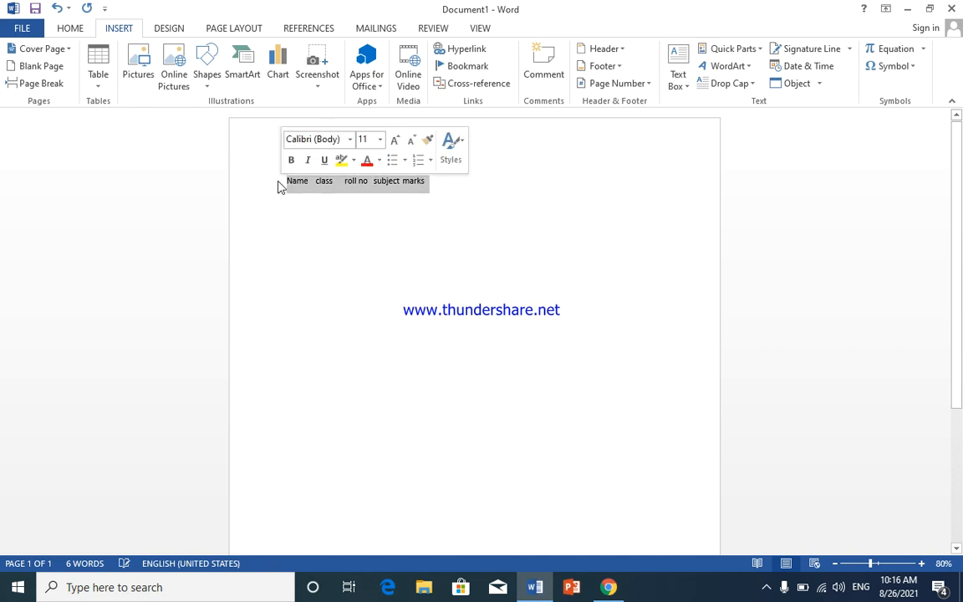
left_click(95, 80)
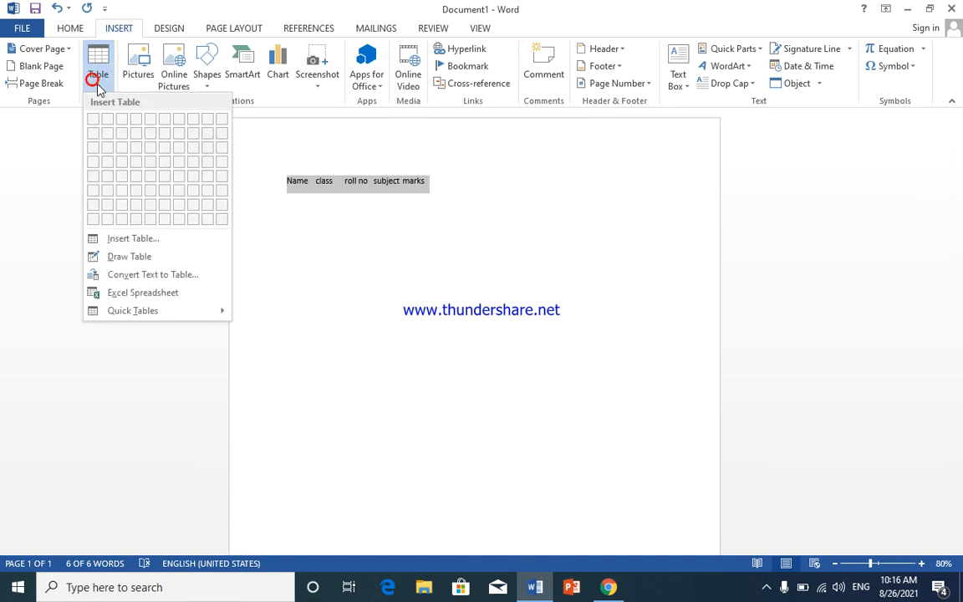
left_click(155, 275)
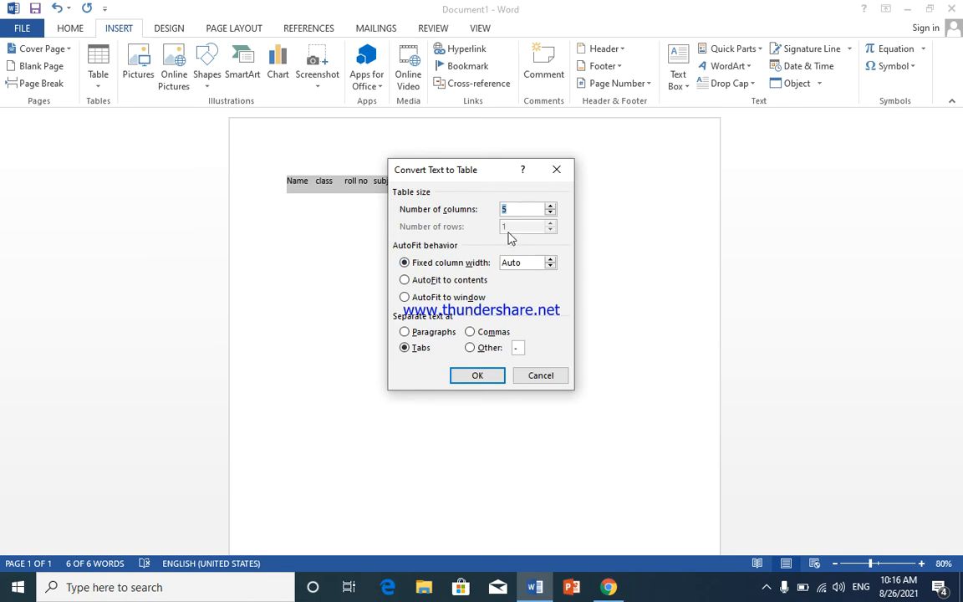
left_click(478, 375)
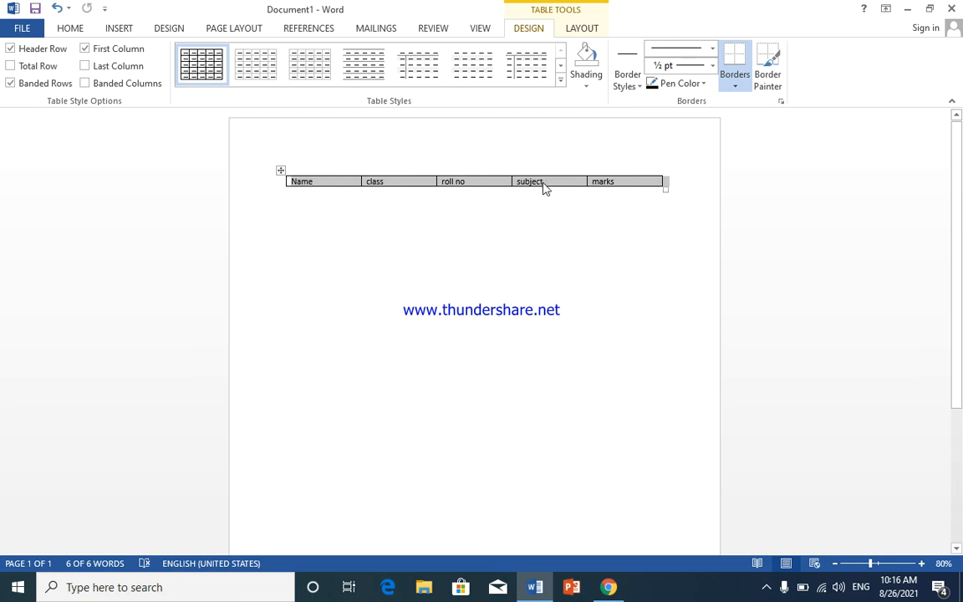
Step: Extend the converted table with seven empty rows below the heading row
right_click(624, 183)
left_click(624, 184)
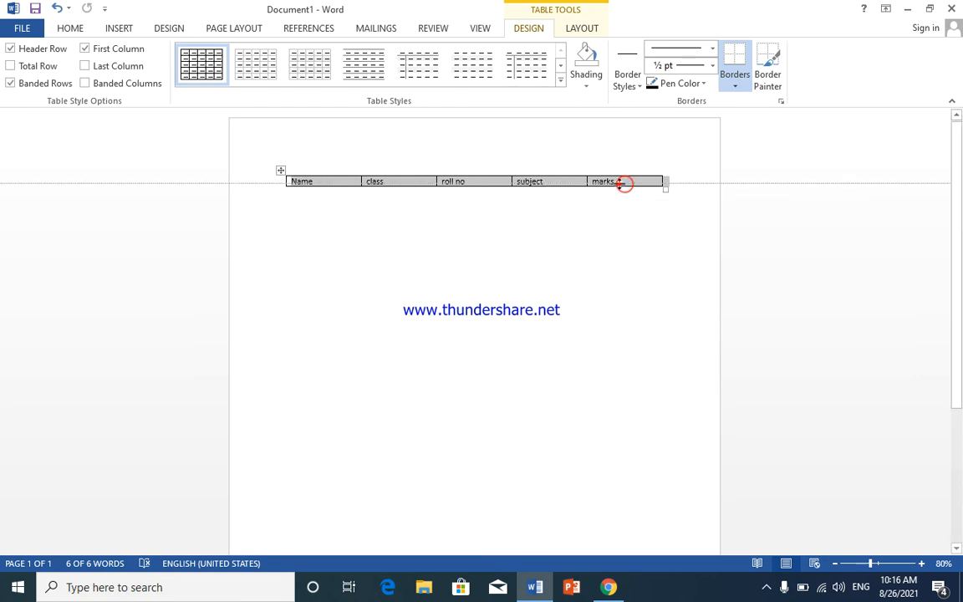
left_click(543, 176)
left_click(550, 187)
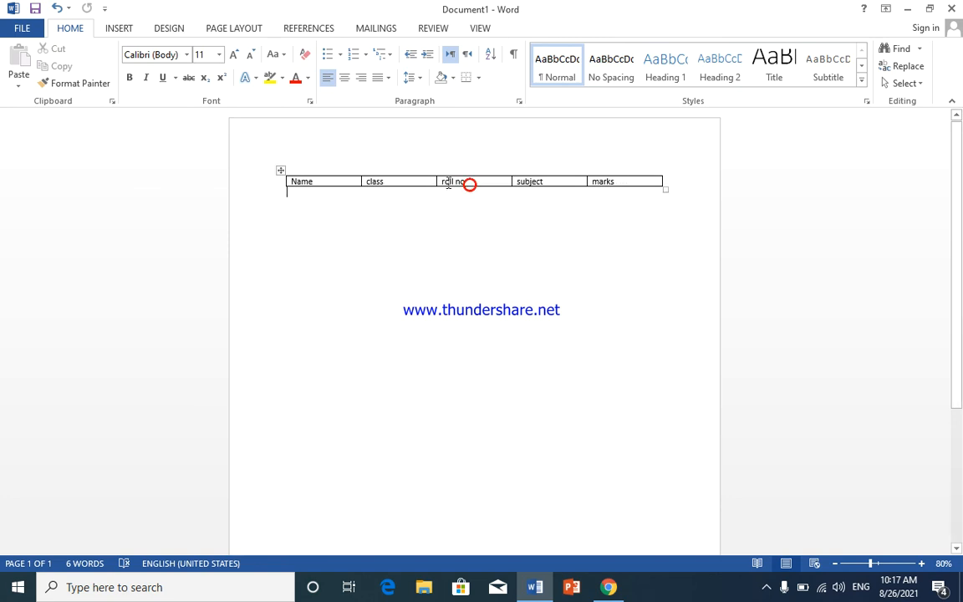
left_click(351, 183)
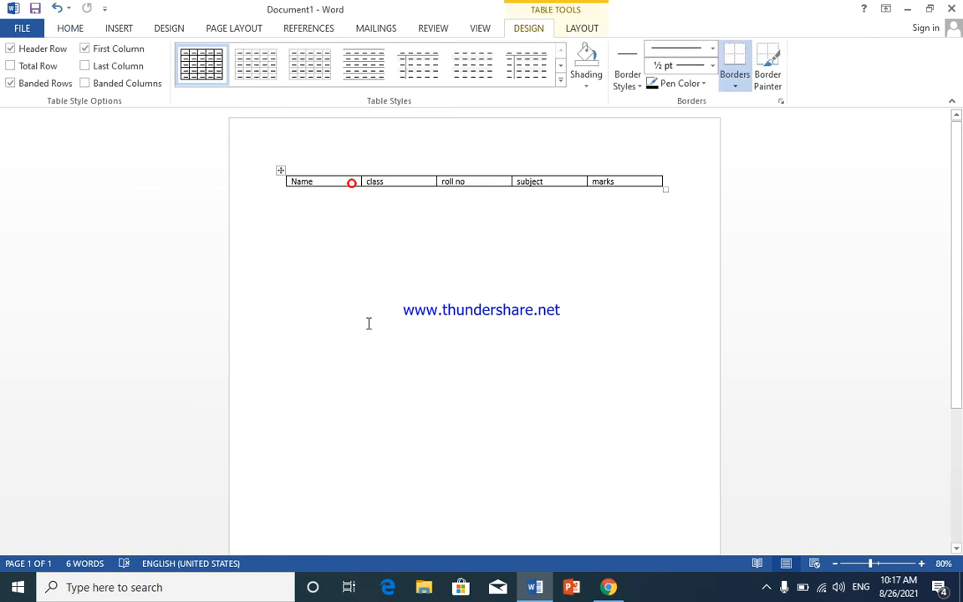
key("Tab")
key("Tab")
key("Tab")
key("Tab")
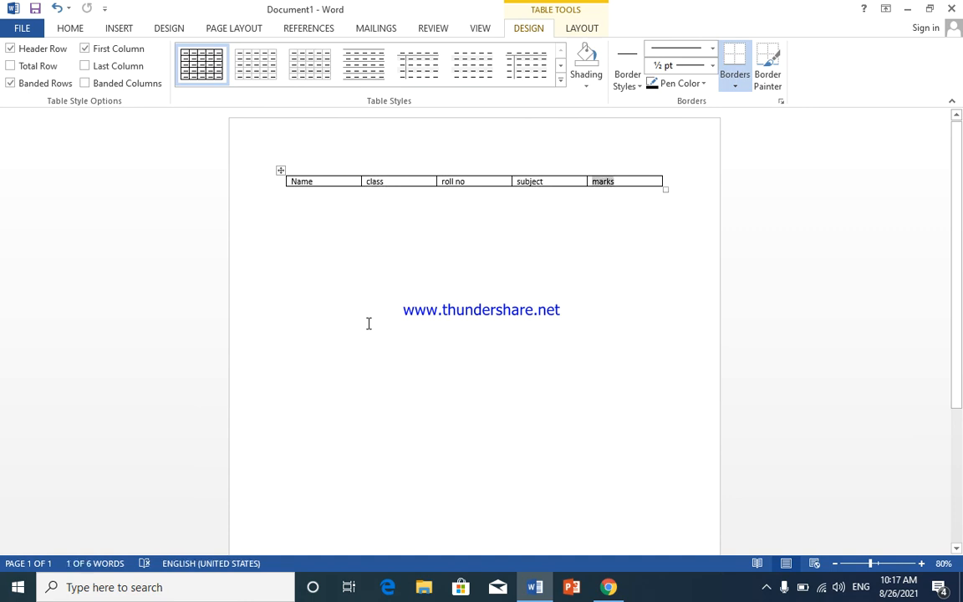
key("Tab")
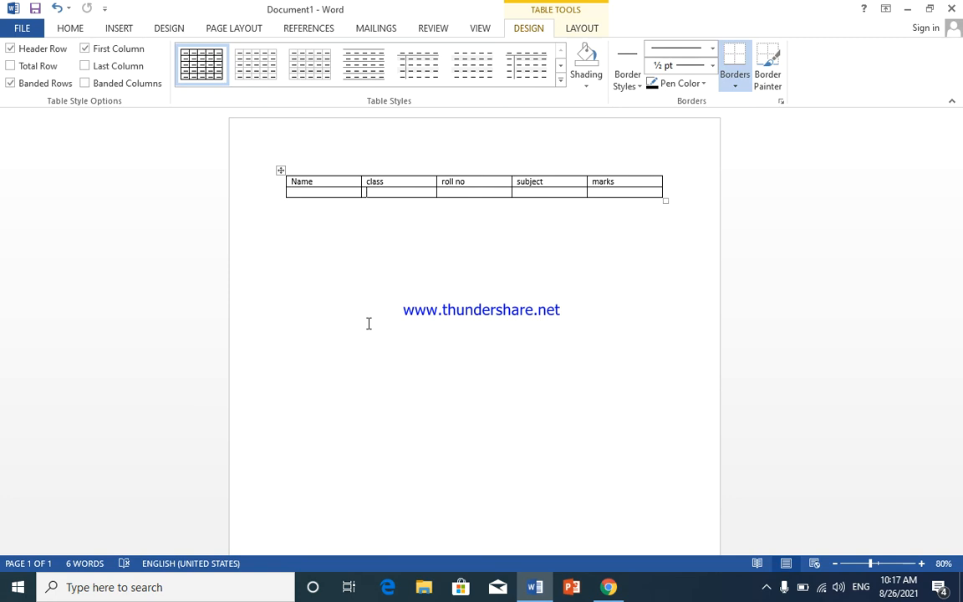
key("Tab")
key("Tab")
key("Tab")
key("Tab")
key("Tab")
key("Tab")
key("Tab")
key("Tab")
key("Tab")
key("Tab")
key("Tab")
key("Tab")
key("Tab")
key("Tab")
key("Tab")
key("Tab")
key("Tab")
key("Tab")
key("Tab")
key("Tab")
key("Tab")
key("Tab")
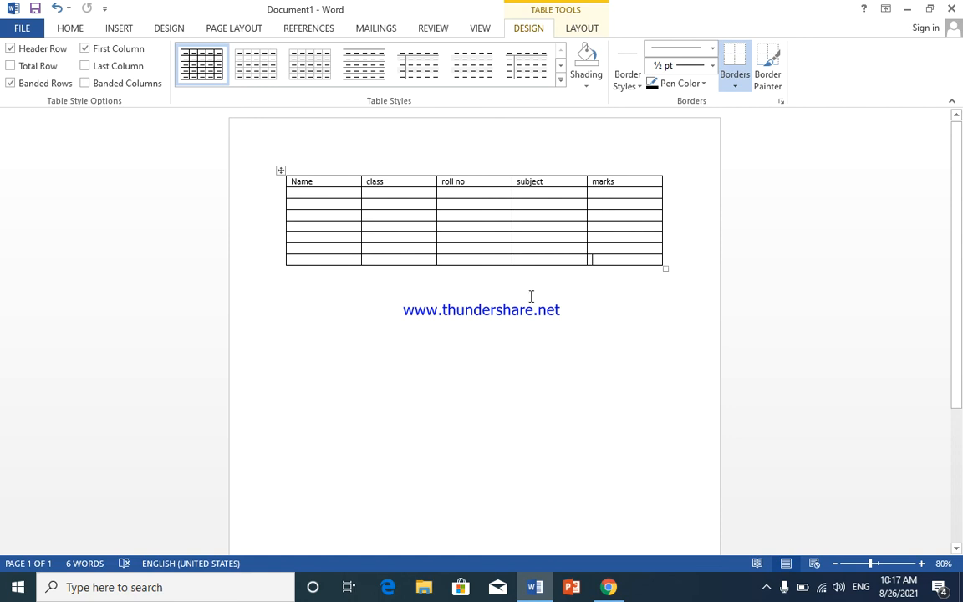
Step: Select the whole converted table and delete it from the page
left_click(281, 172)
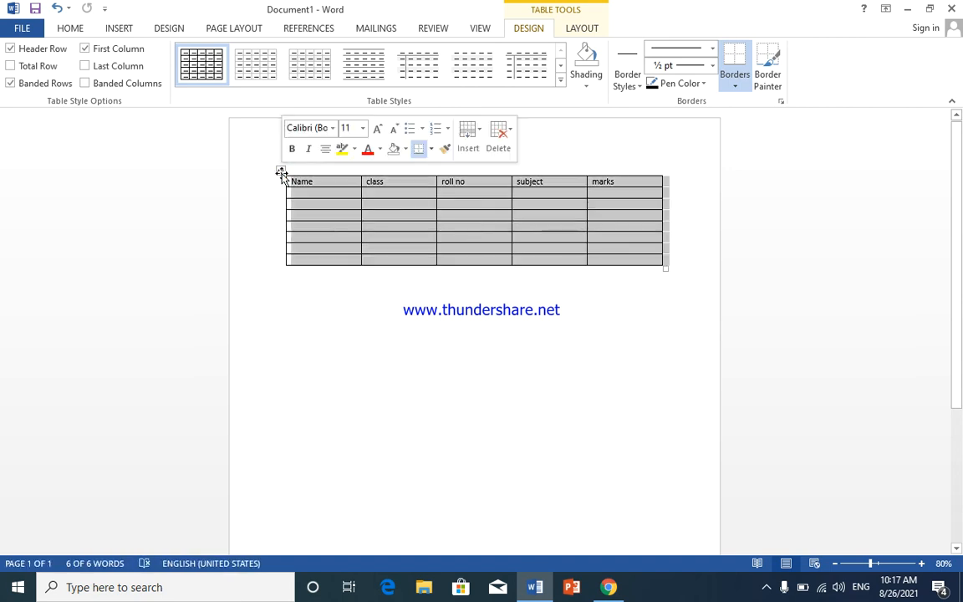
left_click(499, 134)
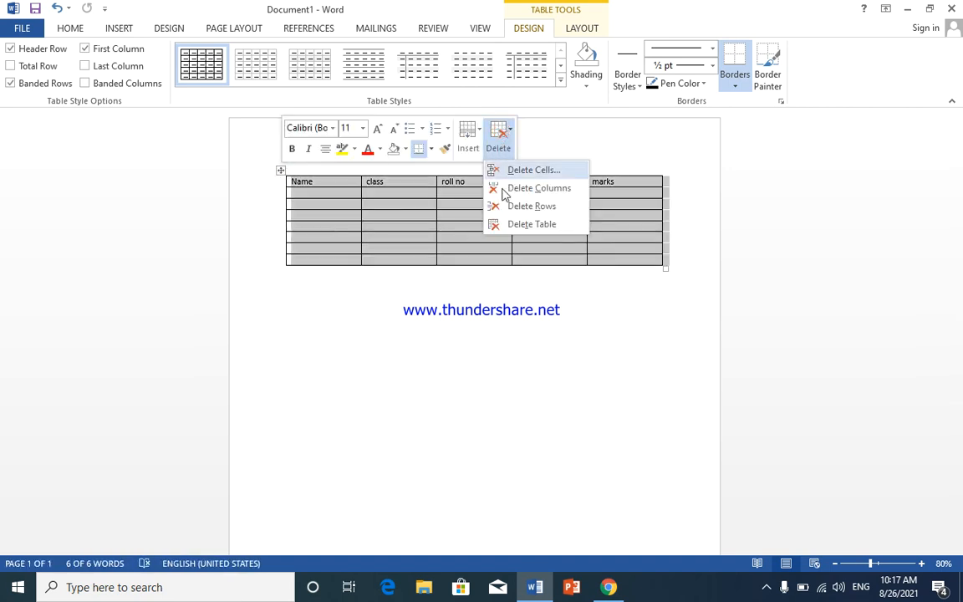
left_click(512, 224)
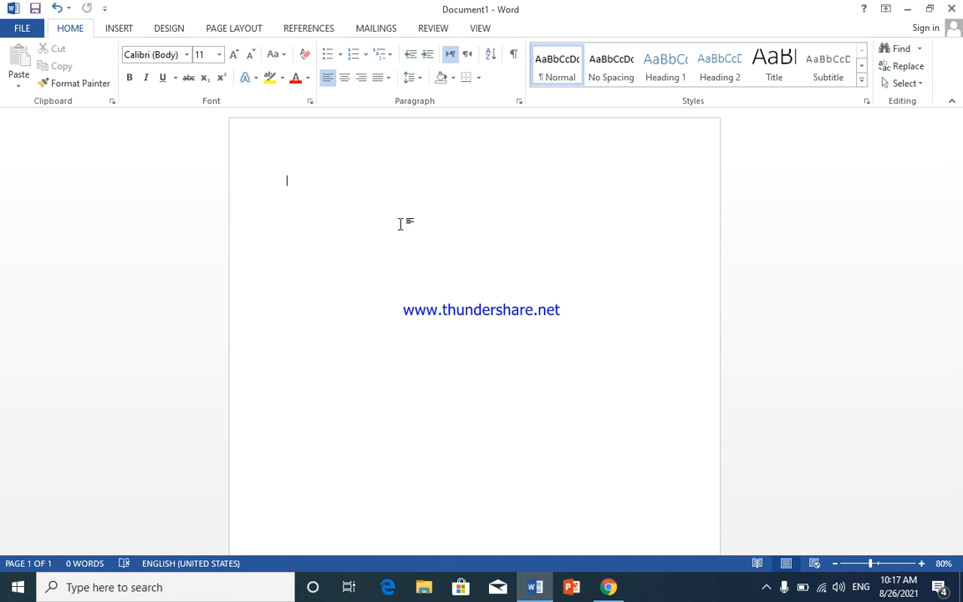
Step: Write "Mirwais computer academy" and paste it repeatedly to build a paragraph of about six lines
type("Mirwais co")
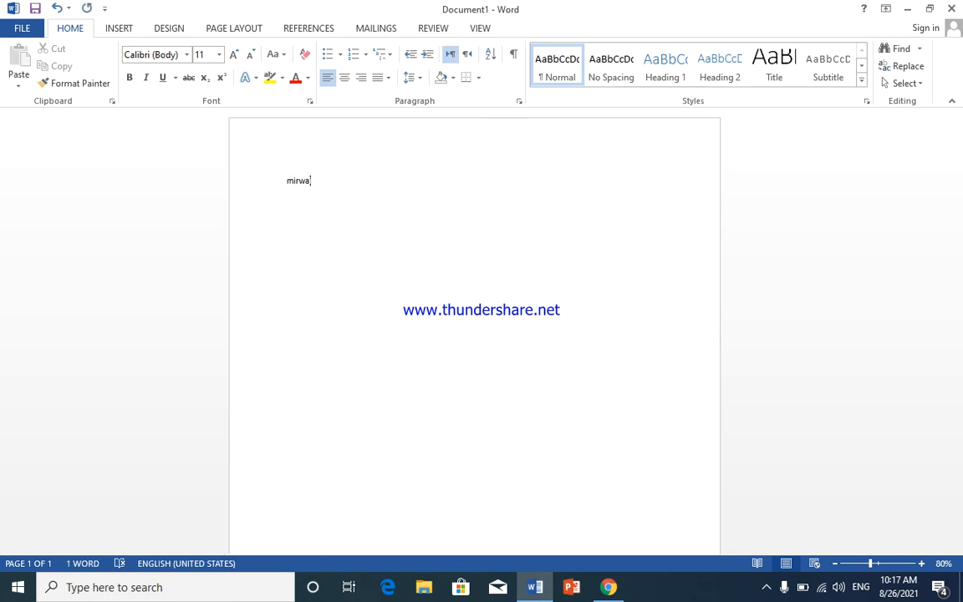
type("mpu")
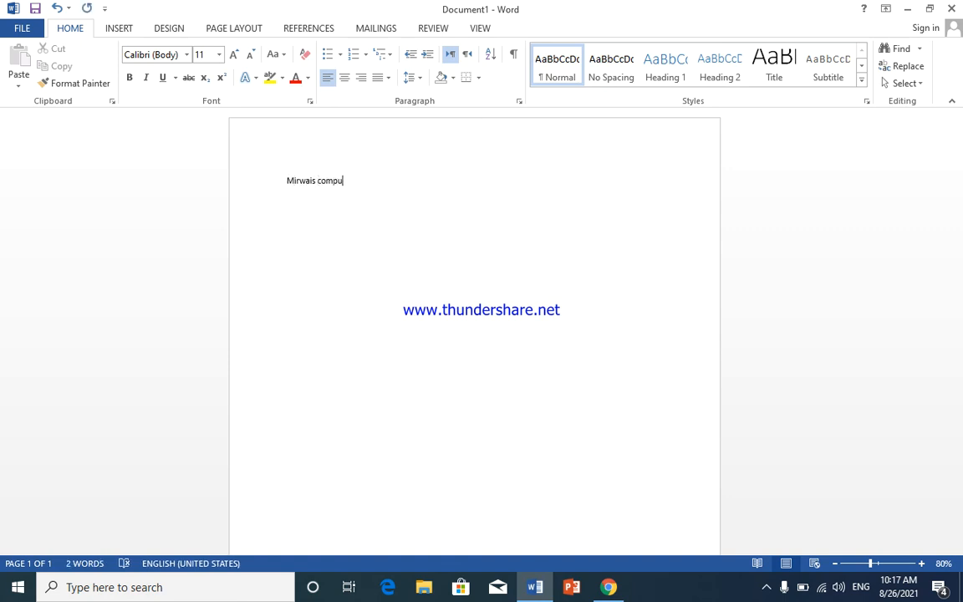
type("ter academy")
key("ctrl+v")
key("ctrl+v")
key("ctrl+v")
key("ctrl+v")
key("ctrl+v")
key("ctrl+v")
key("ctrl+v")
key("ctrl+v")
key("ctrl+v")
key("ctrl+v")
key("ctrl+v")
key("ctrl+v")
key("ctrl+v")
key("ctrl+v")
key("ctrl+v")
key("ctrl+v")
key("ctrl+v")
key("ctrl+v")
key("ctrl+v")
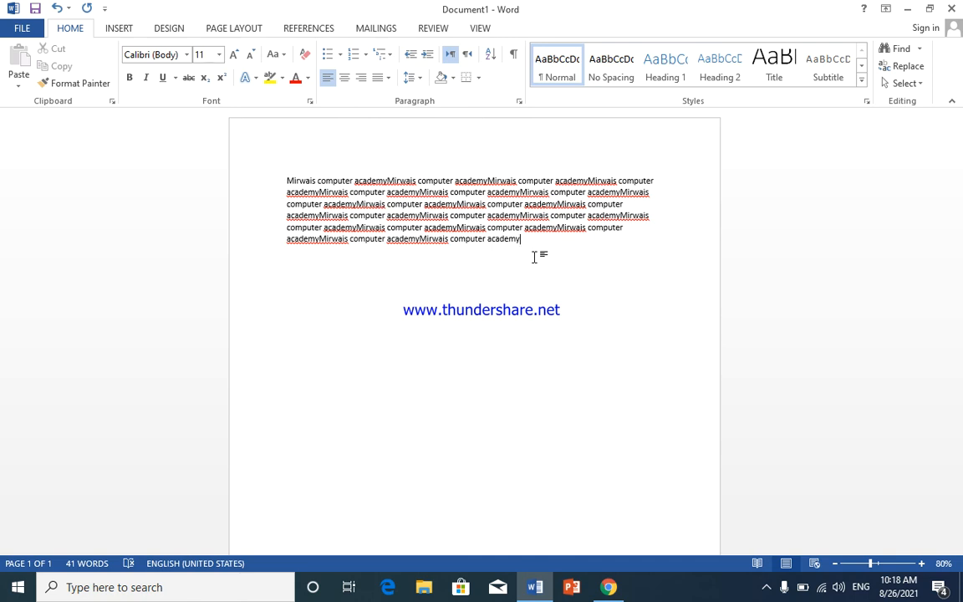
Step: Insert an embedded Excel spreadsheet on a new line below the paragraph
key("Return")
left_click(117, 30)
left_click(98, 79)
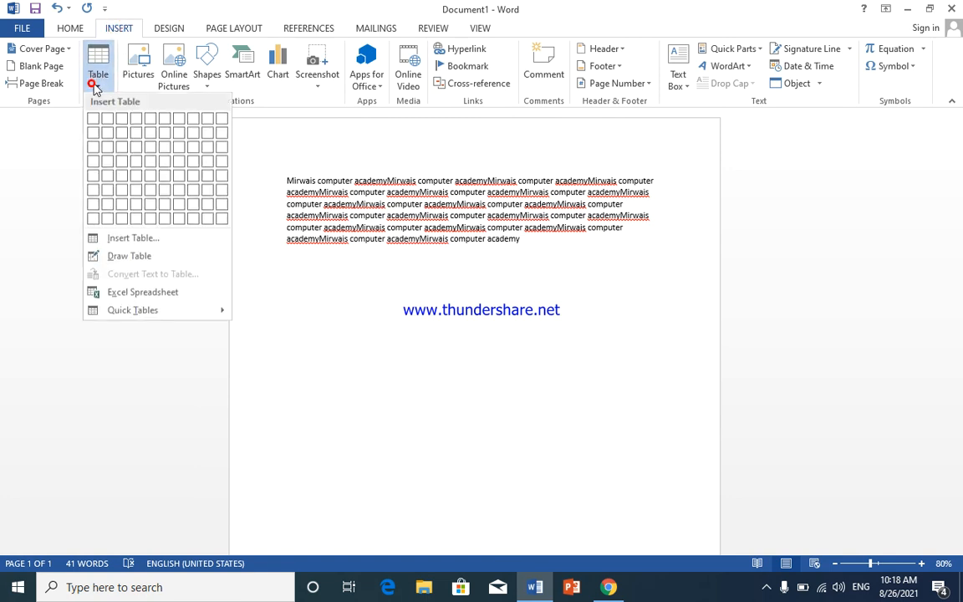
left_click(171, 299)
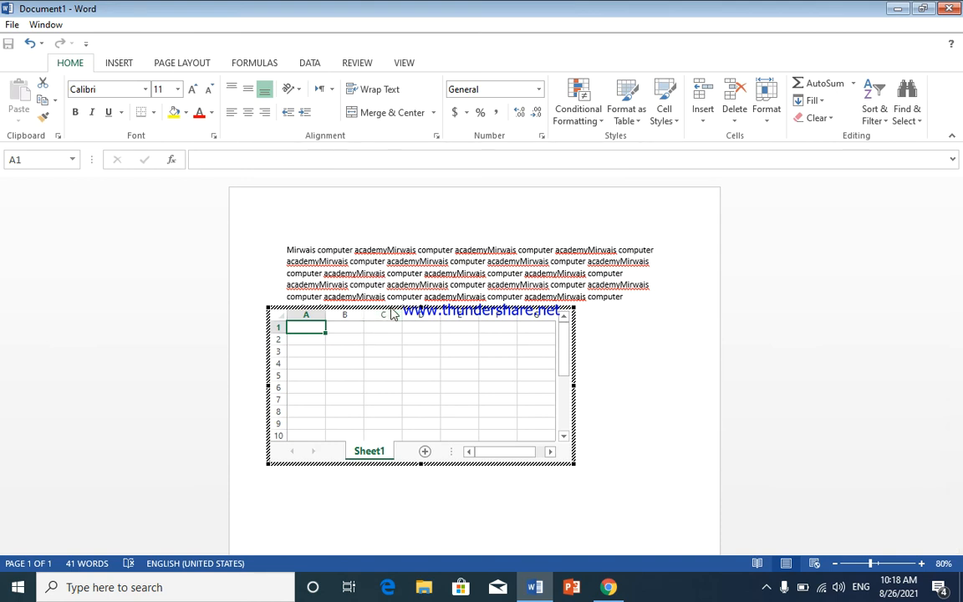
Step: Widen column A of the spreadsheet and enter the headings "name" in A1 and "class" in B1
left_click_drag(333, 310, 373, 335)
left_click(346, 330)
type("name")
key("Tab")
type("class")
key("Tab")
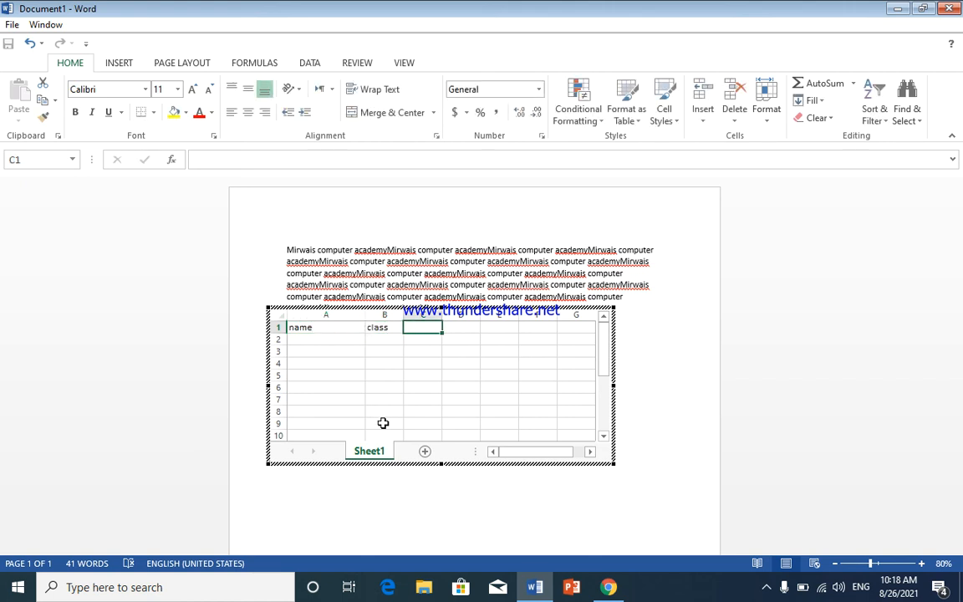
Step: Enter the heading "roll no" in cell C1 and leave spreadsheet editing to return to the document
type("ro")
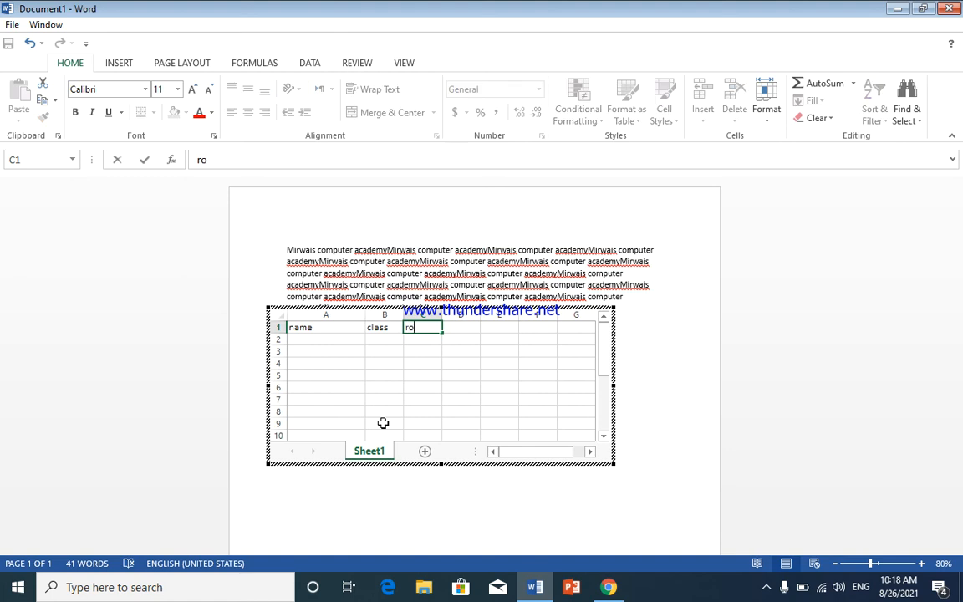
type("llo no")
key("BackSpace")
key("BackSpace")
key("BackSpace")
key("BackSpace")
type("no")
key("Return")
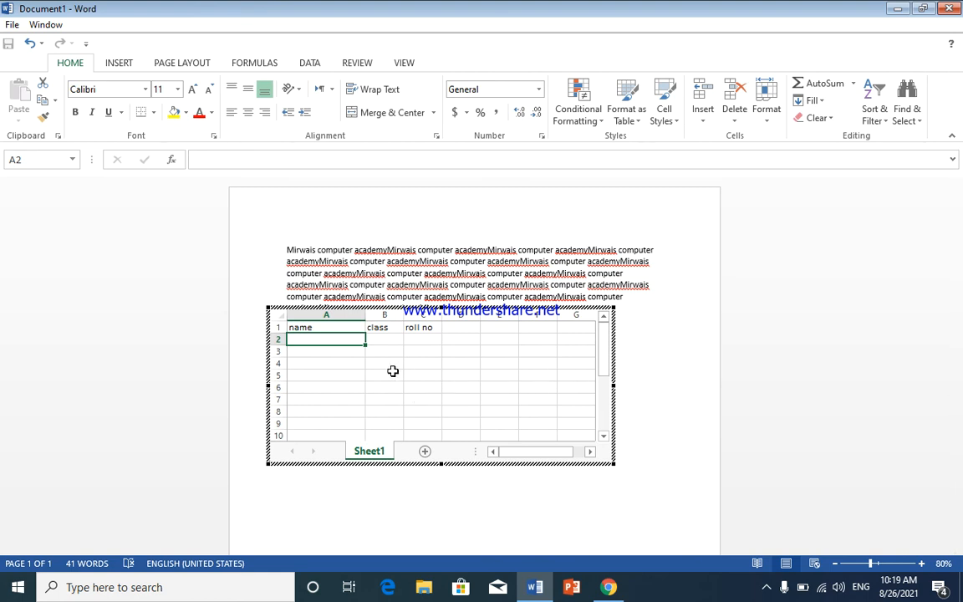
left_click(677, 366)
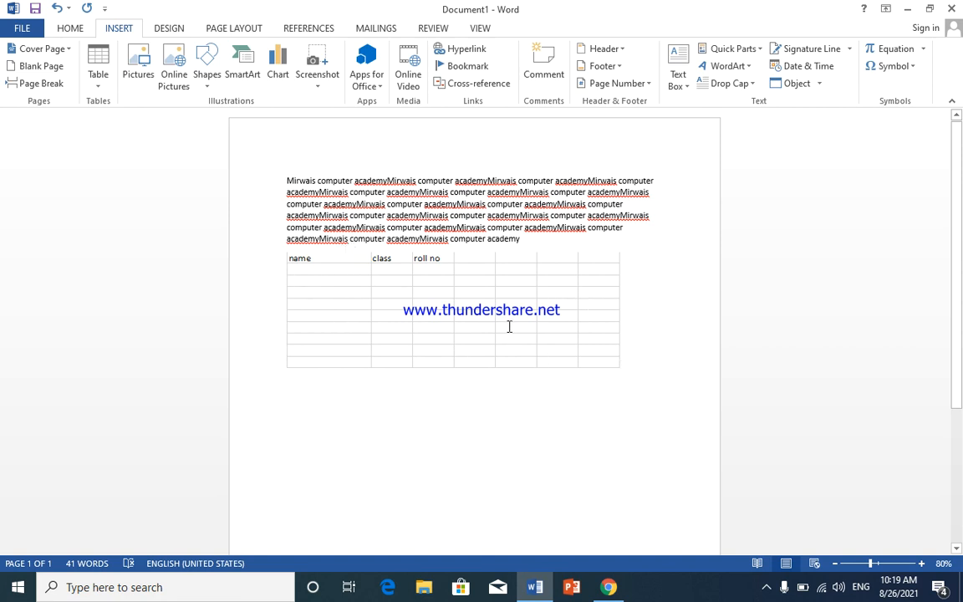
Step: Reopen the embedded spreadsheet for editing, look over its spreadsheet tools, and return to the document
double_click(480, 289)
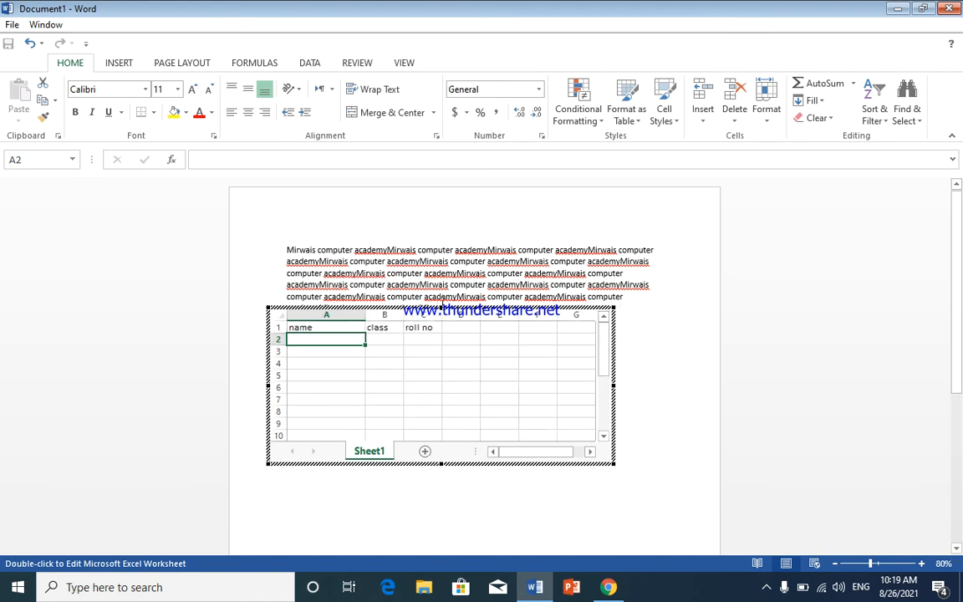
left_click(477, 317)
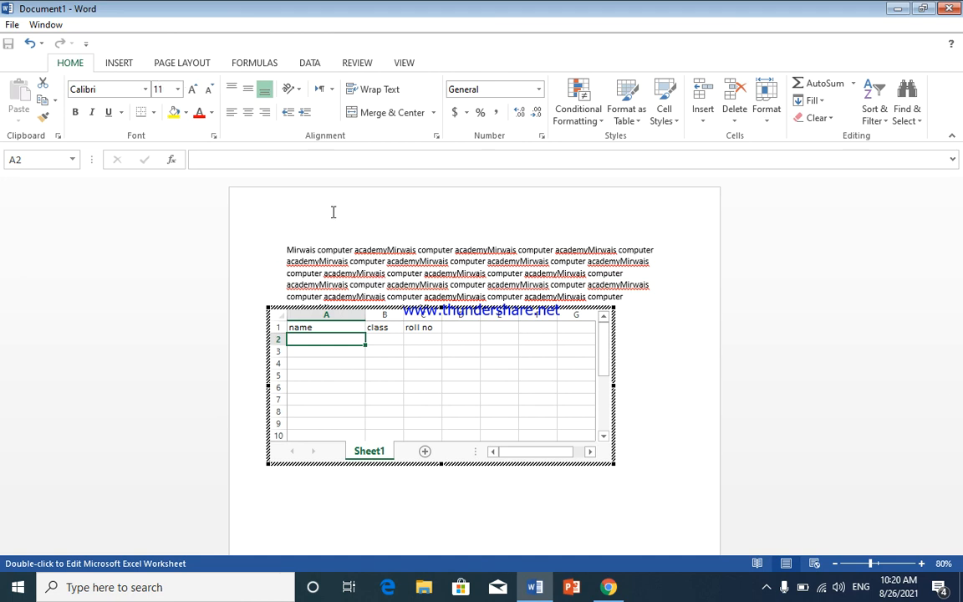
left_click(672, 431)
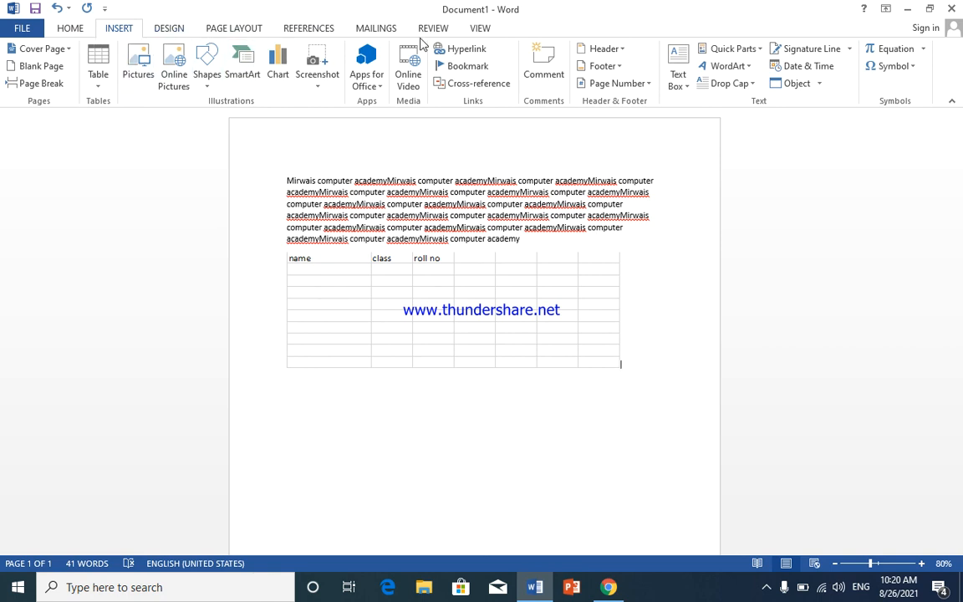
Step: Insert the built-in Calendar 2 quick table below the embedded spreadsheet
left_click(102, 82)
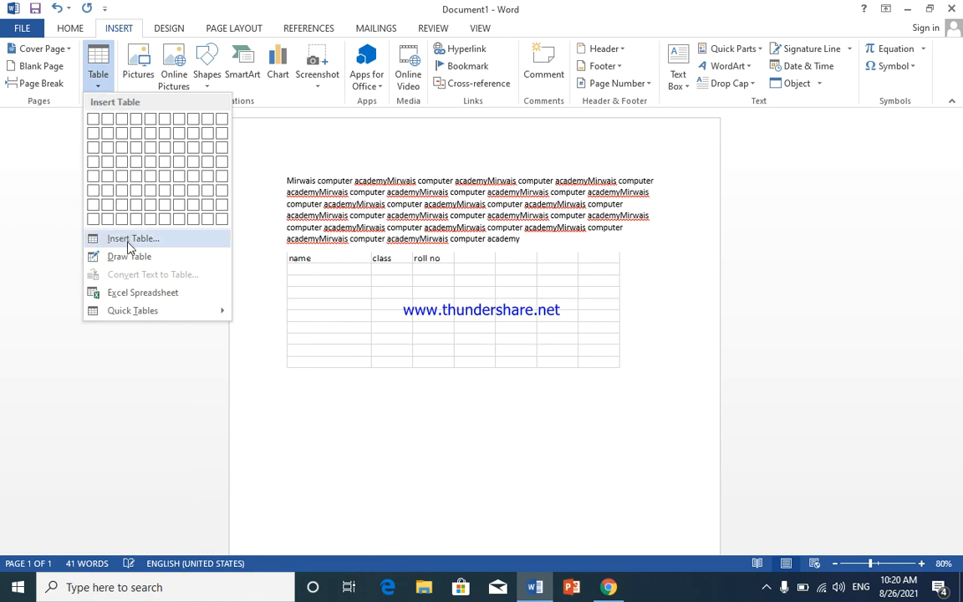
mouse_move(162, 313)
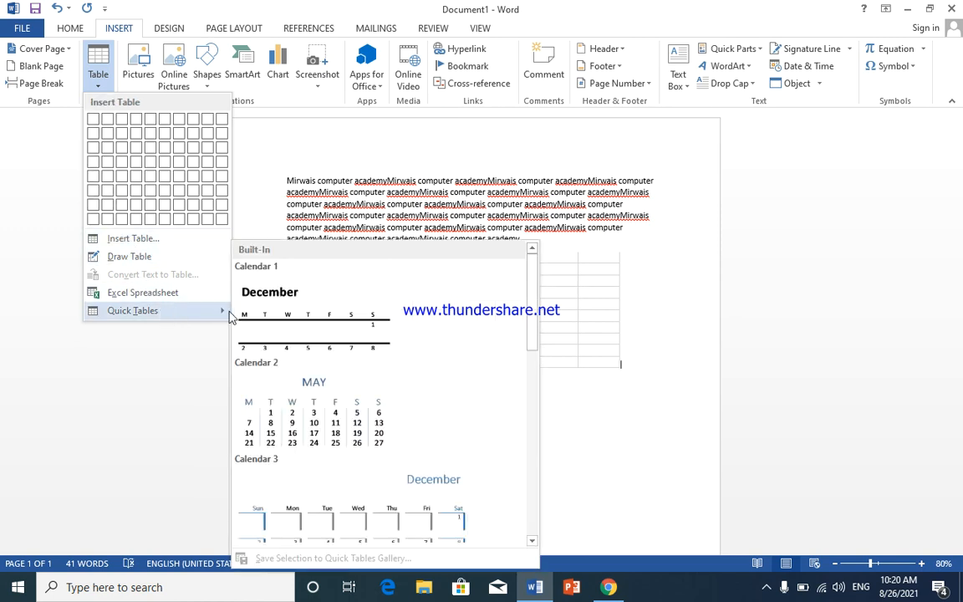
left_click(318, 397)
scroll(415, 402, "down", 2)
scroll(410, 362, "down", 2)
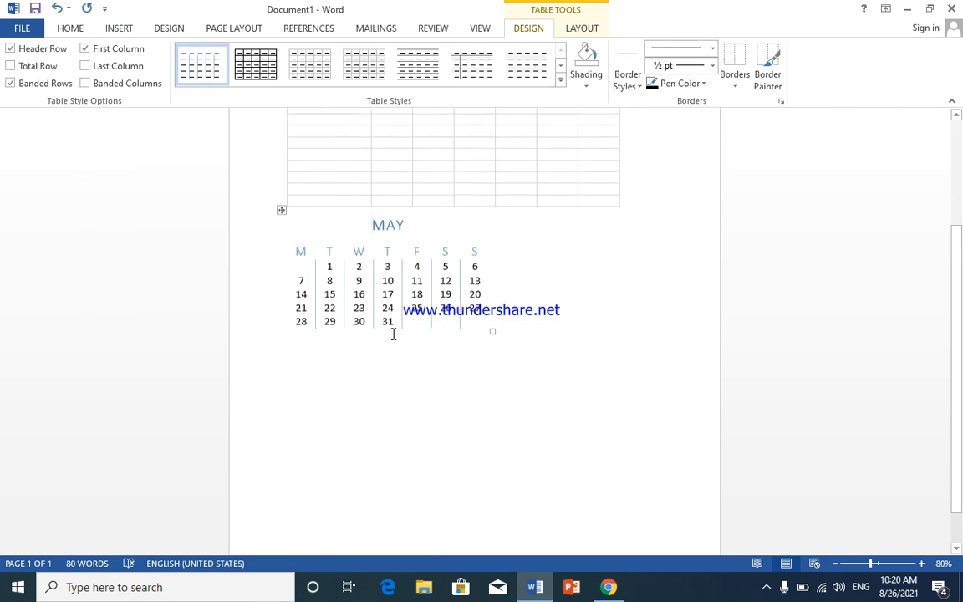
Step: Select the whole May calendar and place a copy of it below the original, slightly indented
left_click(281, 211)
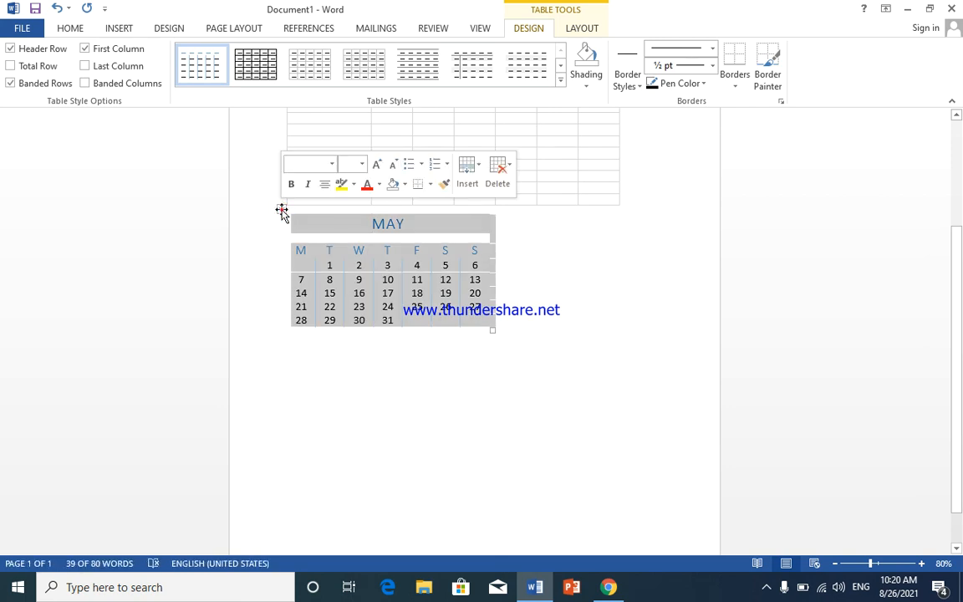
left_click(580, 289)
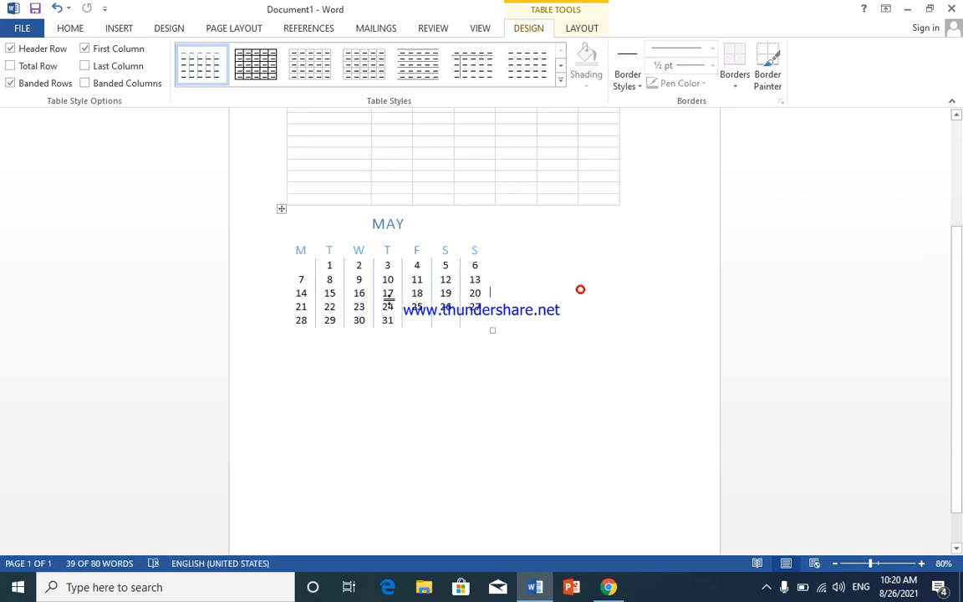
left_click(282, 210)
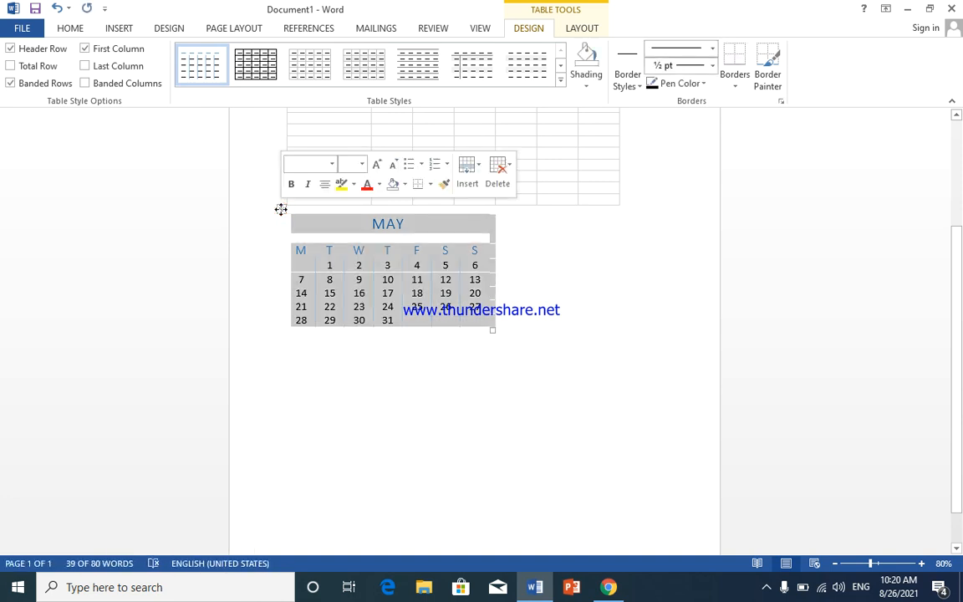
left_click_drag(282, 210, 323, 365)
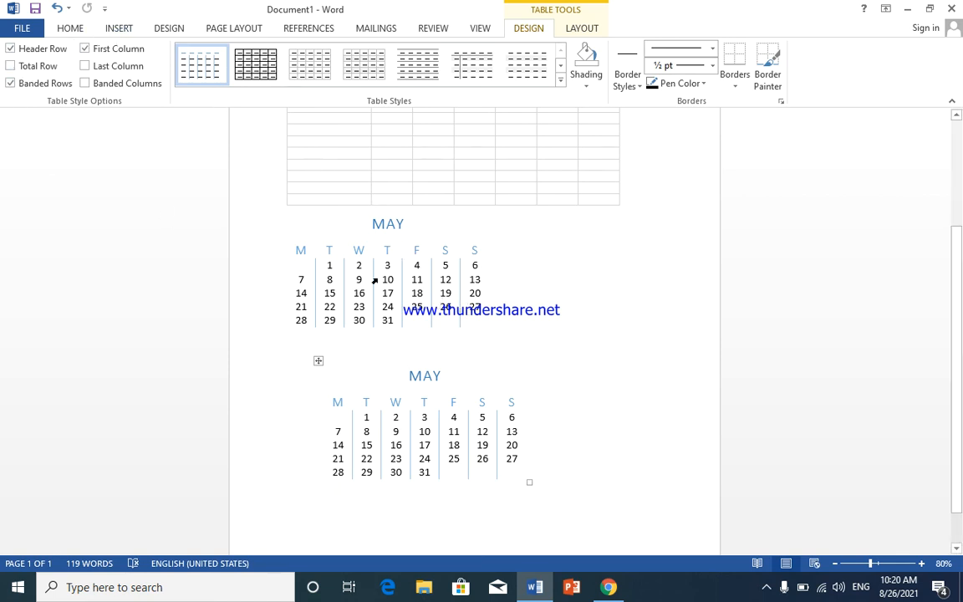
left_click(120, 27)
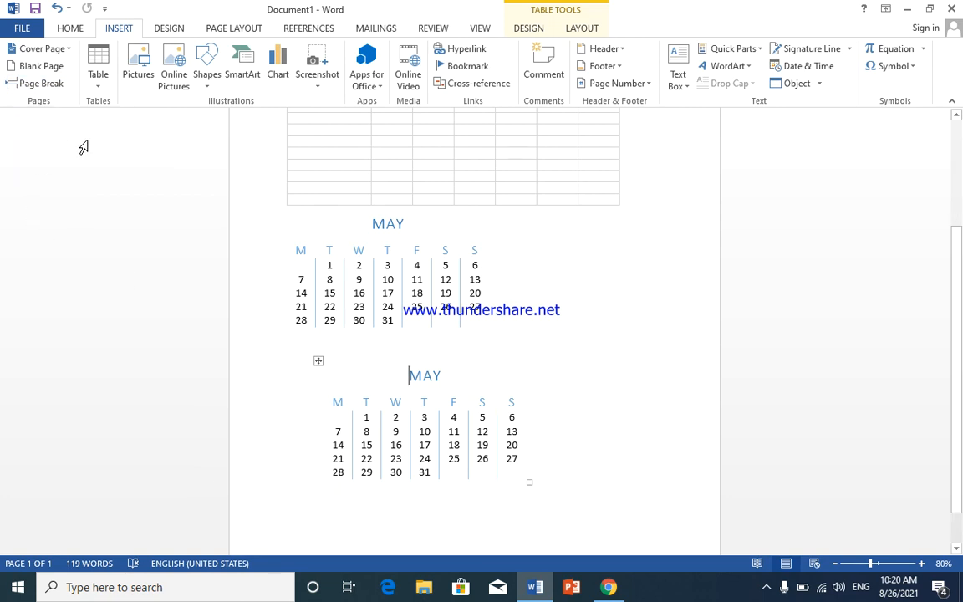
Step: Insert a page break after "ac" in the second "academyMirwais" of the paragraph's last line, review the split pages, and delete the break
scroll(338, 206, "up", 5)
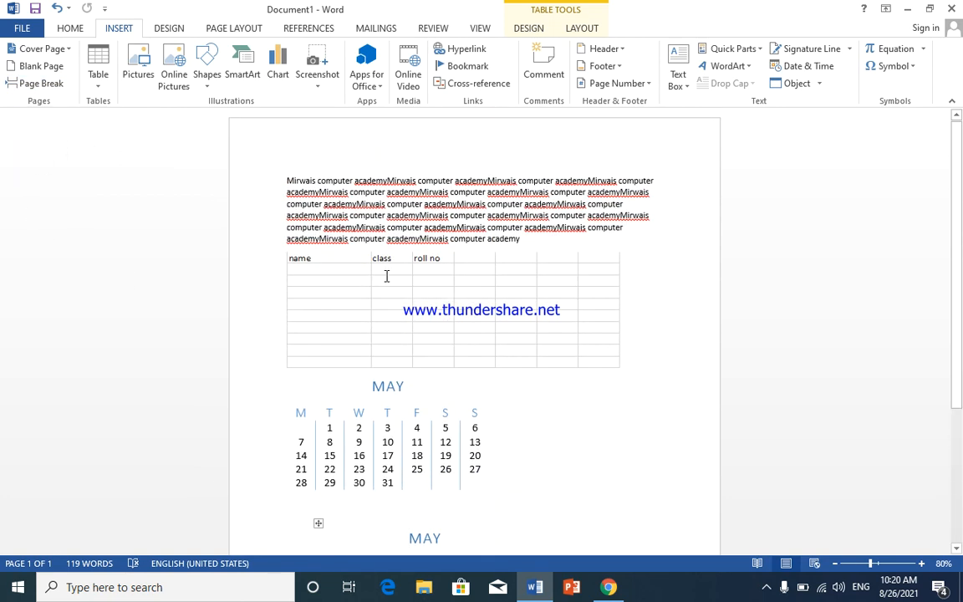
left_click(386, 276)
left_click(393, 238)
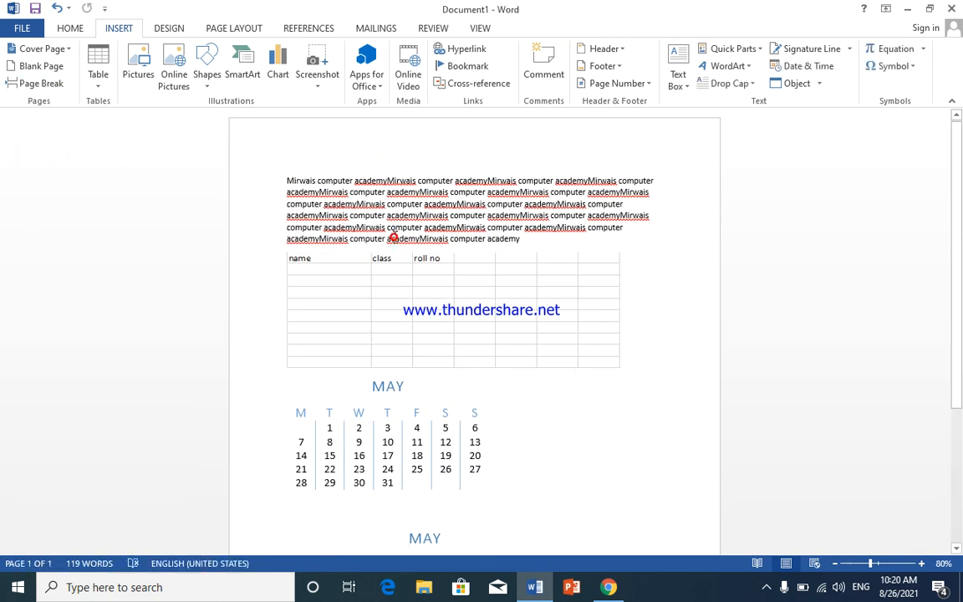
left_click(26, 83)
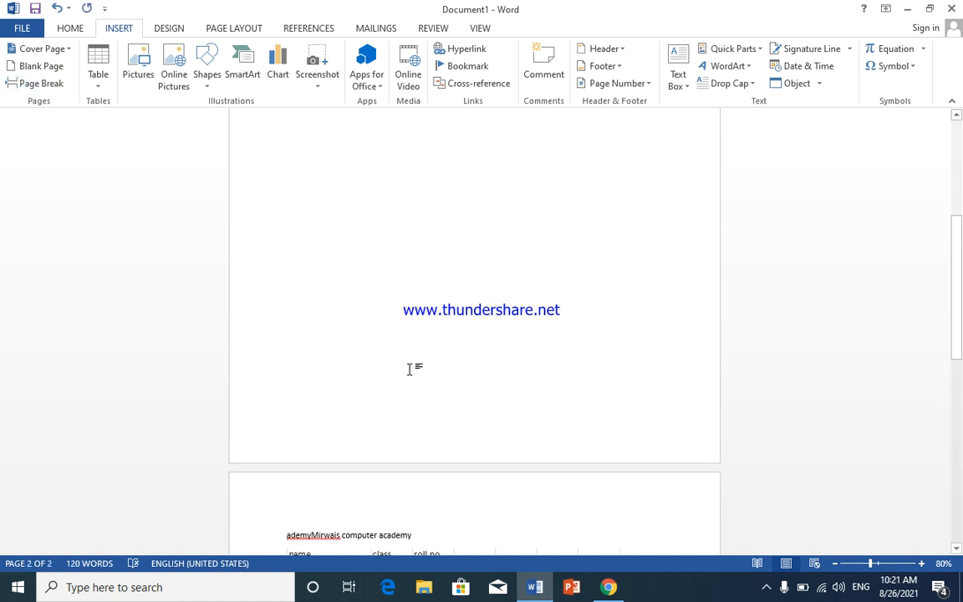
scroll(404, 371, "down", 3)
scroll(403, 368, "up", 13)
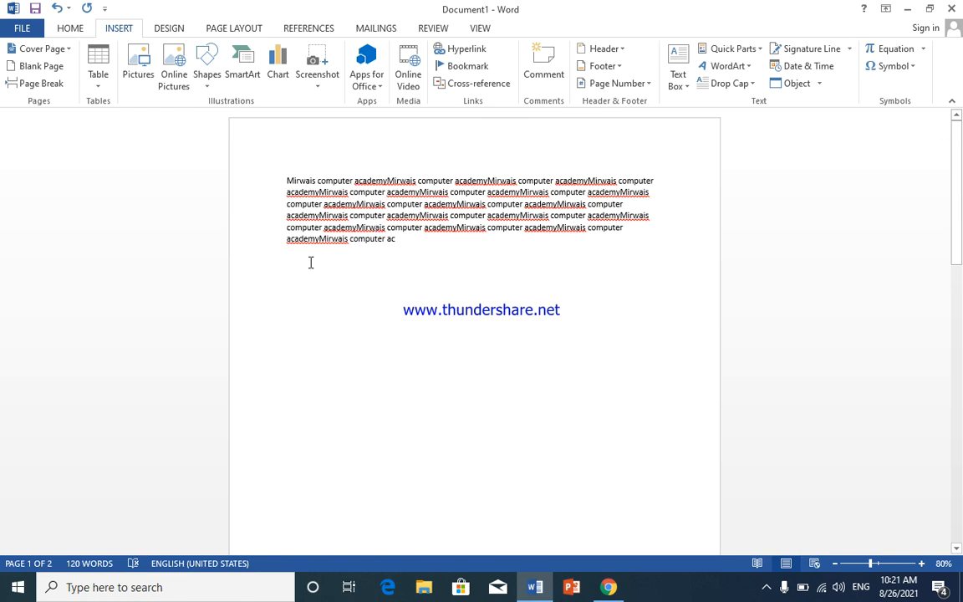
scroll(422, 247, "down", 10)
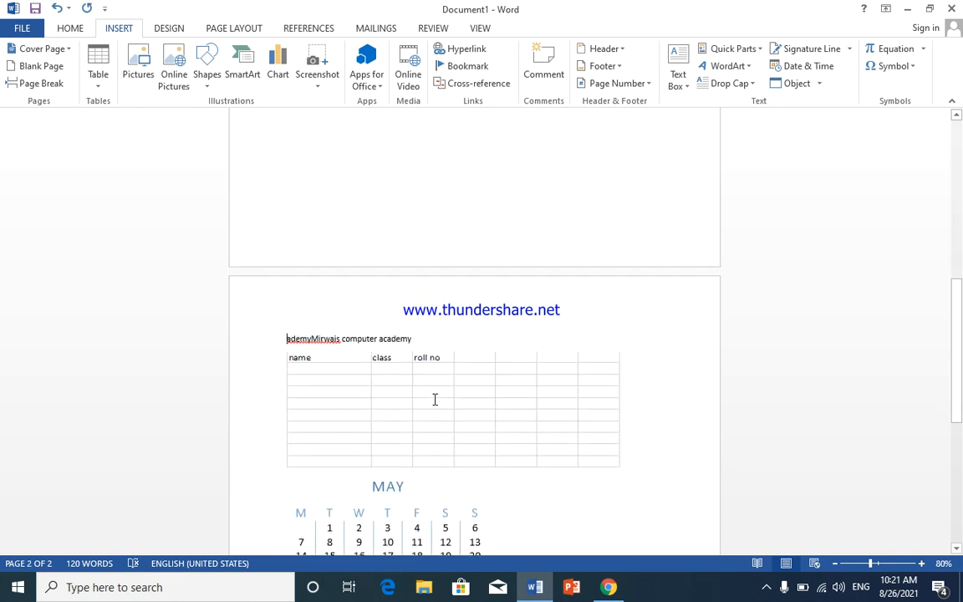
key("BackSpace")
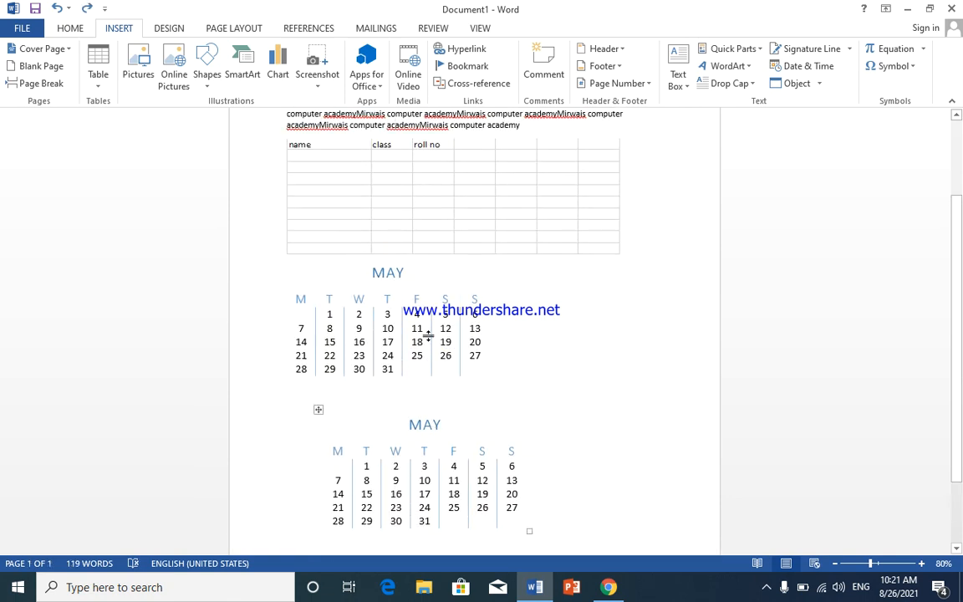
Step: Insert a page break at the end of the text paragraph and check that the spreadsheet and calendars move to the next page
scroll(423, 359, "up", 3)
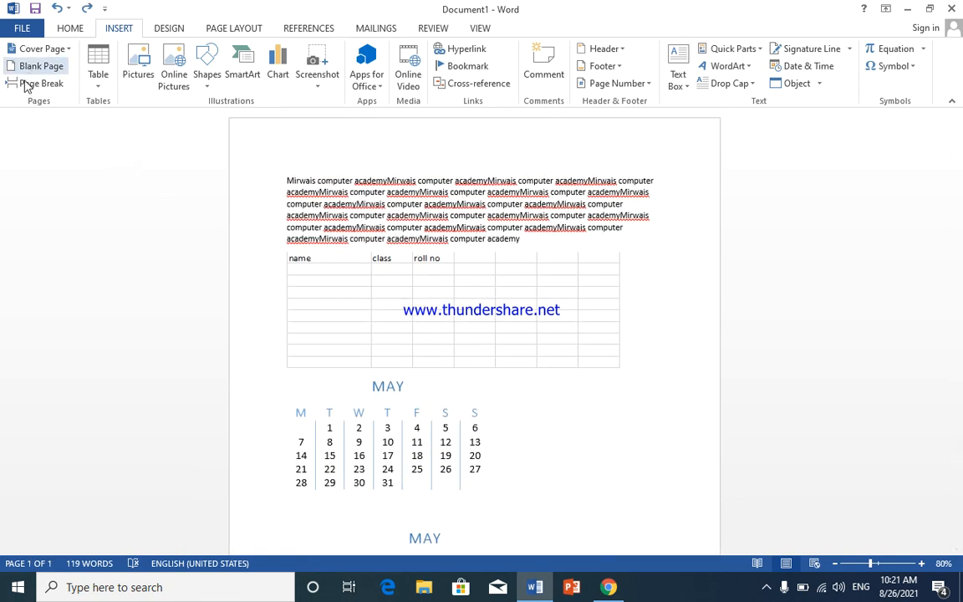
left_click(532, 243)
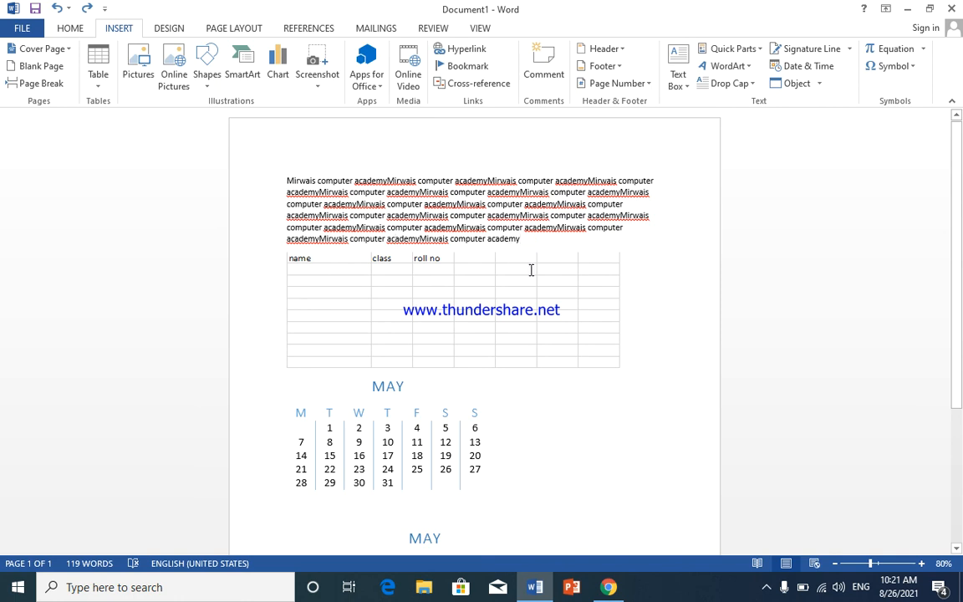
left_click(36, 83)
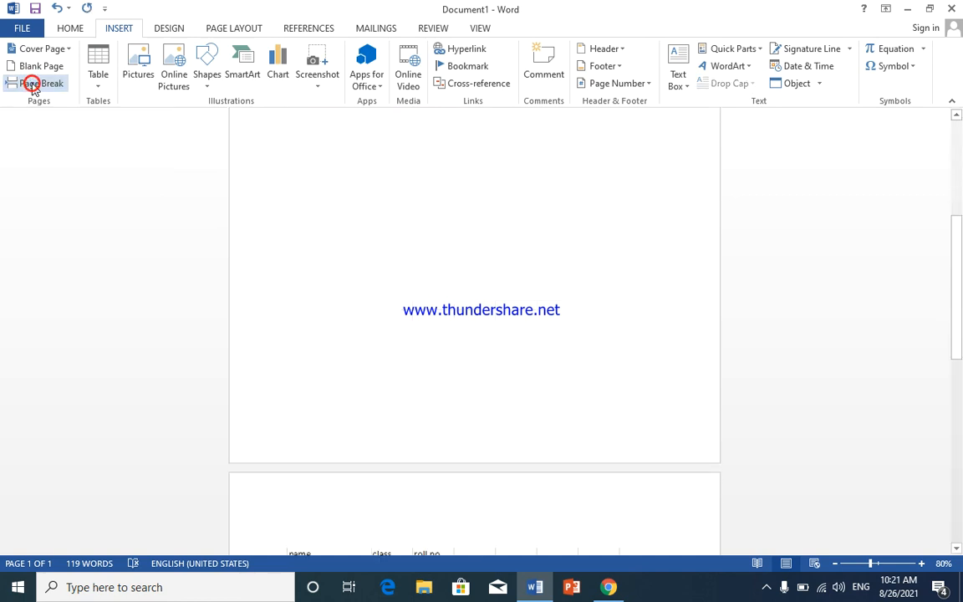
scroll(471, 378, "down", 5)
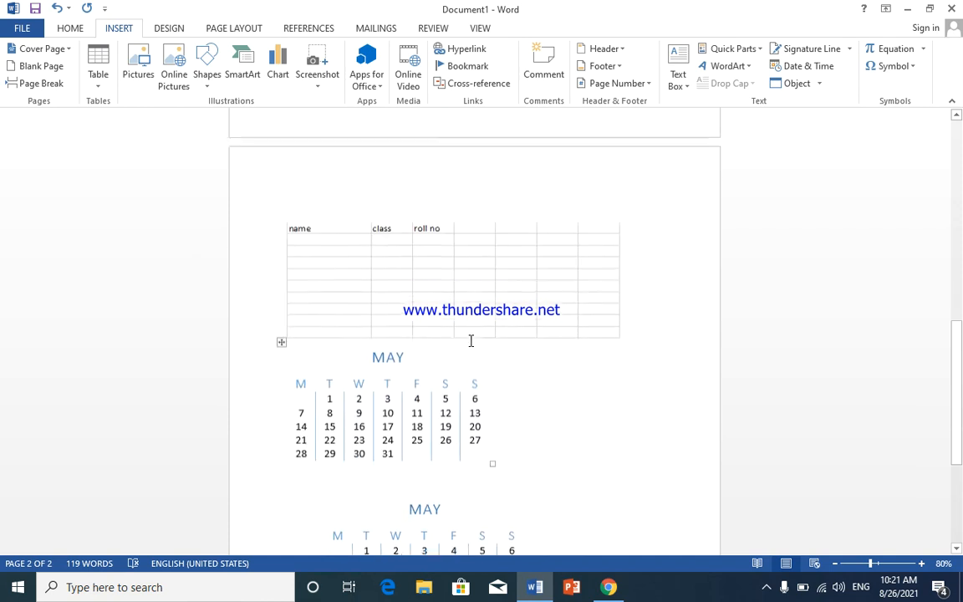
scroll(469, 340, "up", 4)
scroll(469, 340, "up", 5)
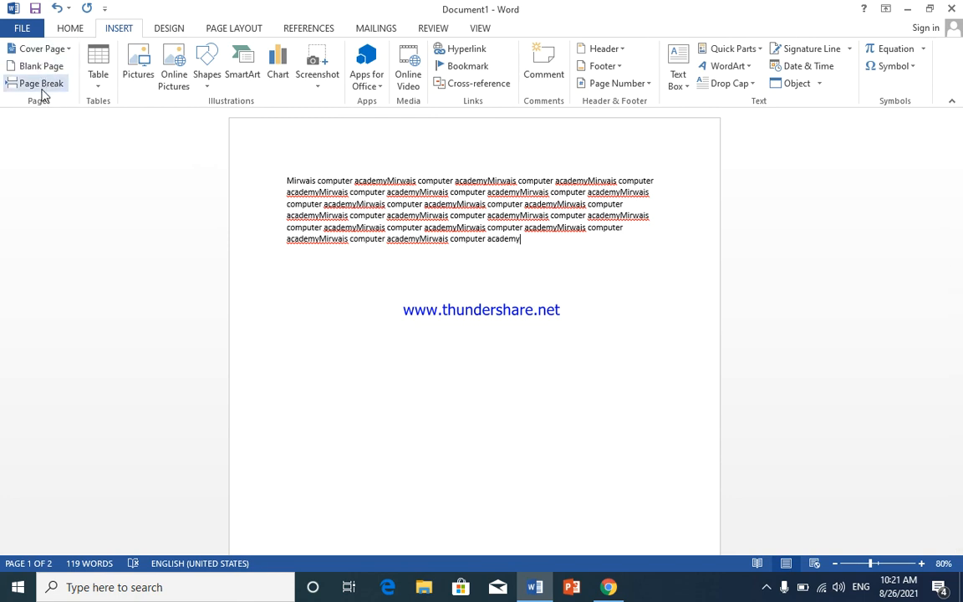
left_click(98, 88)
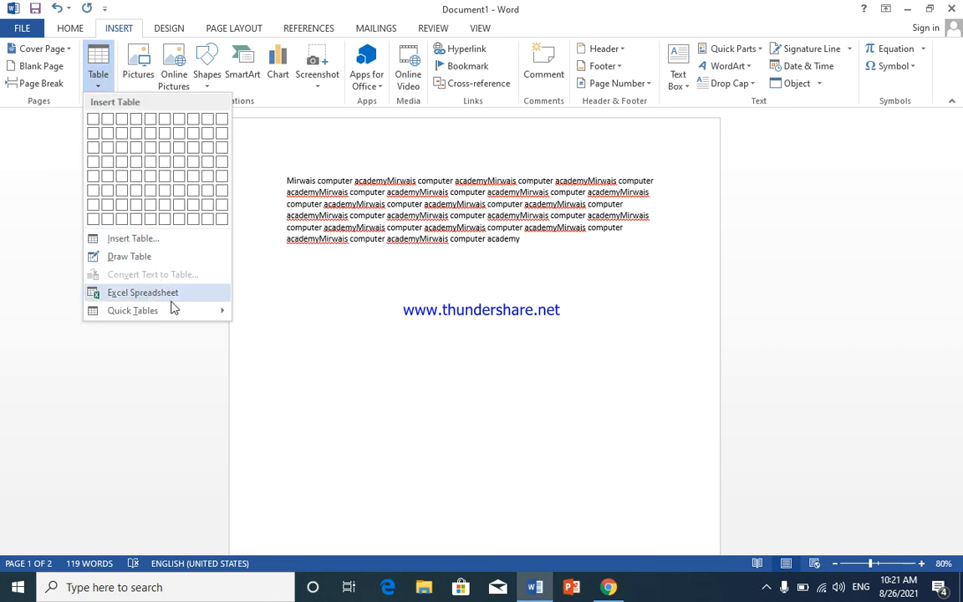
mouse_move(224, 312)
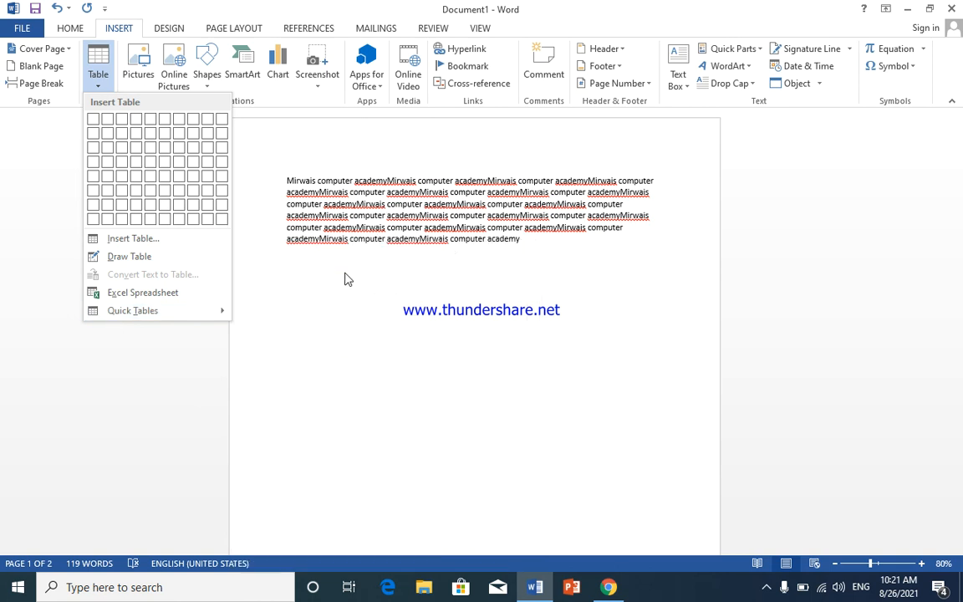
left_click(333, 276)
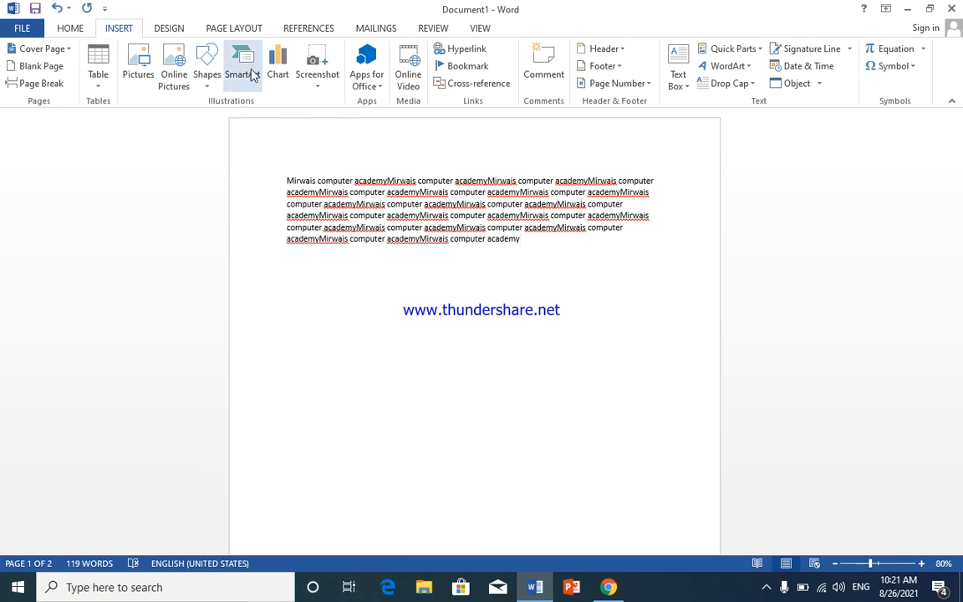
left_click(496, 210)
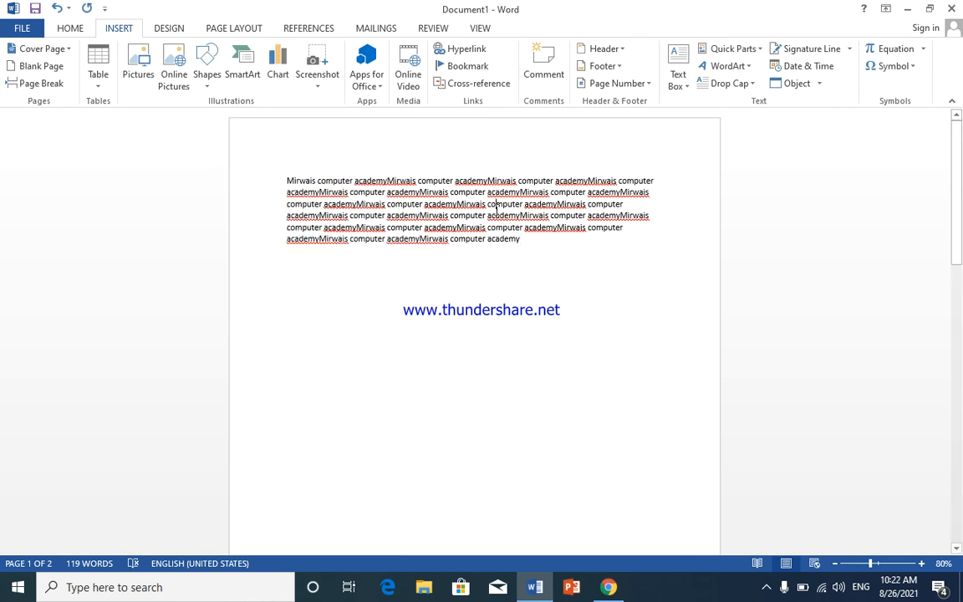